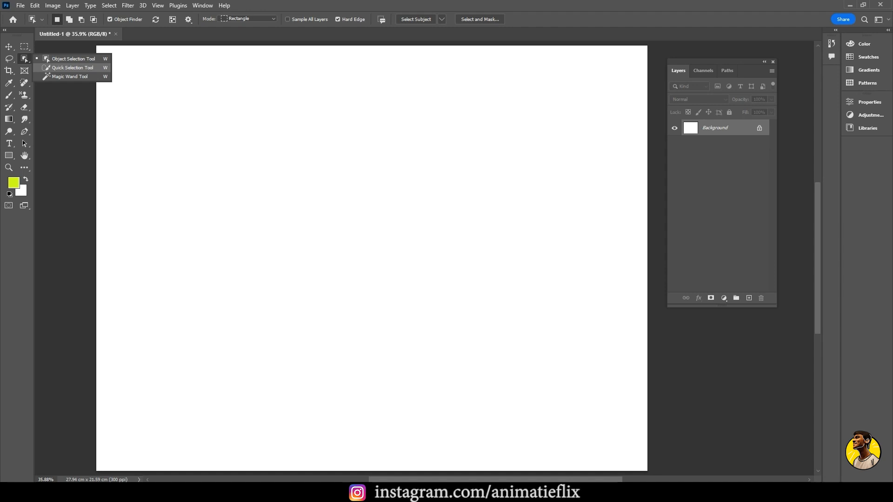
Place the pug photo pexels-charles-1851164 from the Session_03 folder into the blank document at its fitted size
key("v")
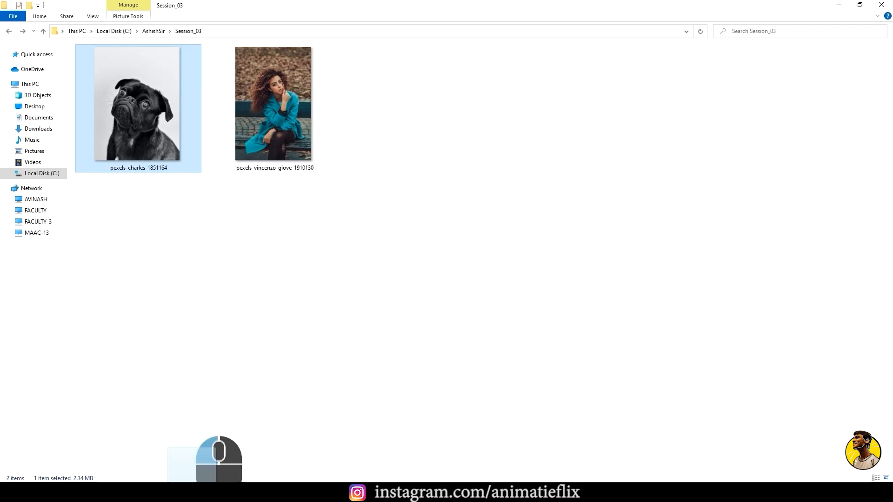
left_click_drag(192, 495, 329, 391)
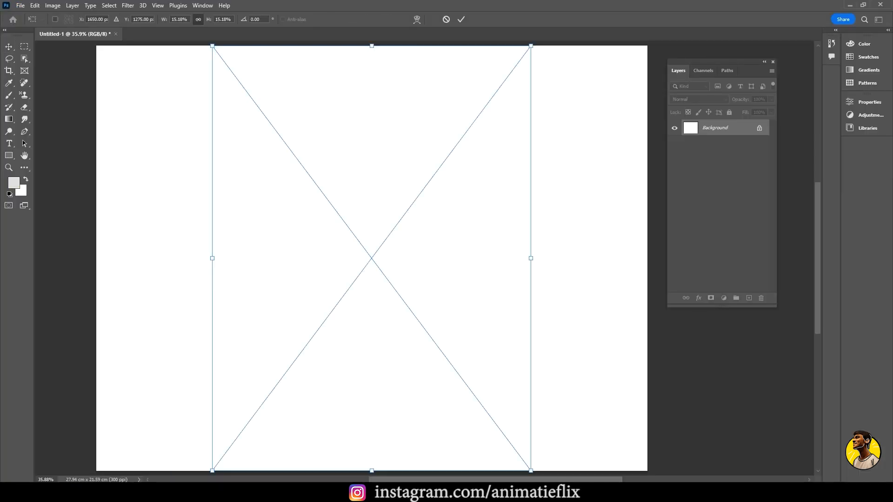
key("Return")
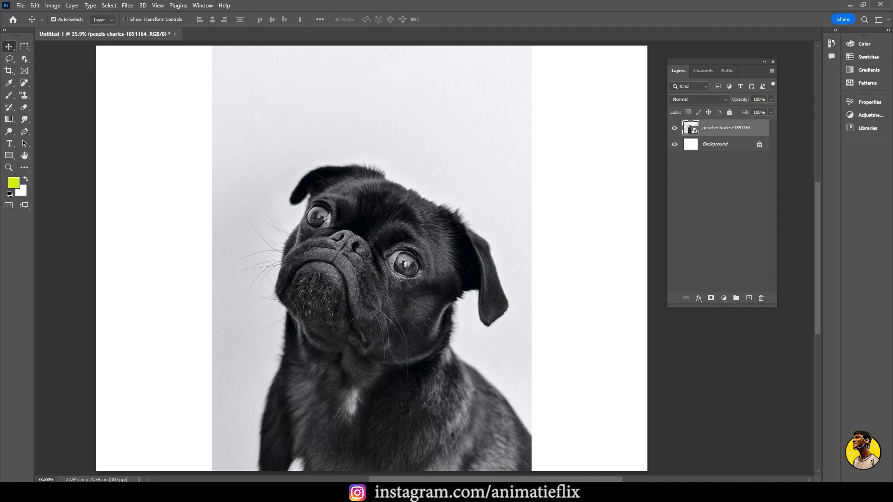
Examine the fur edges and whiskers around the pug's head up close
left_click(24, 59)
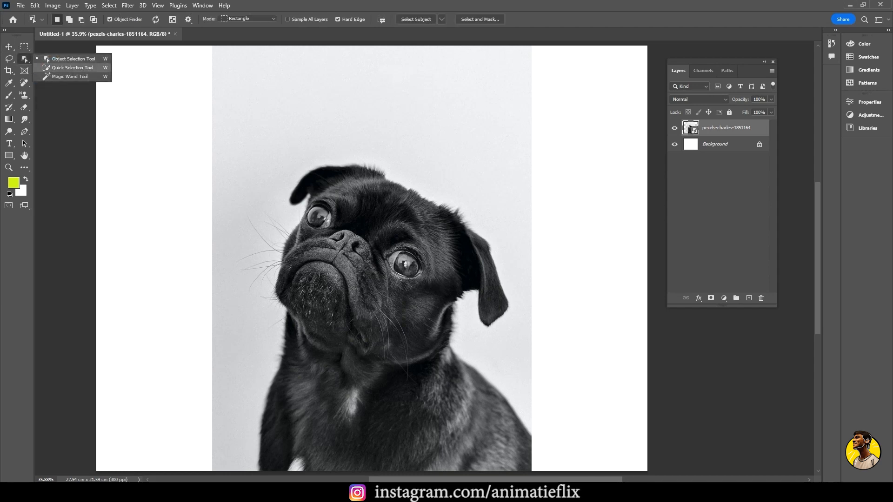
left_click(9, 47)
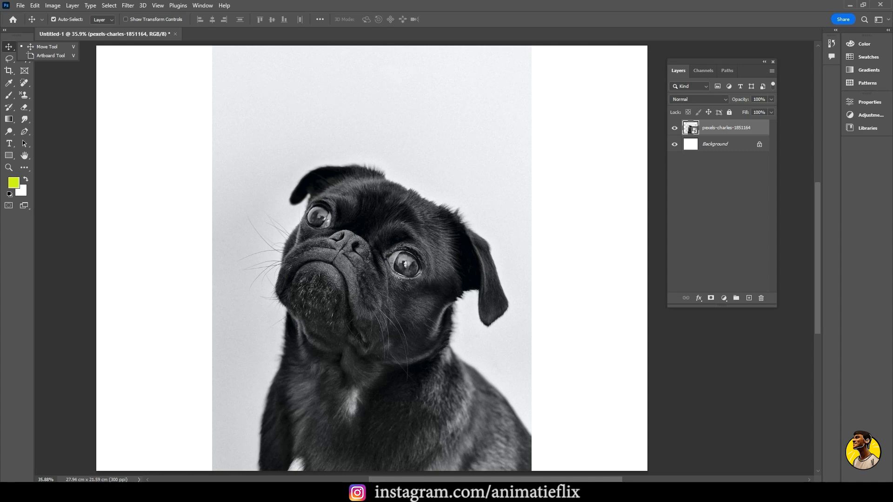
scroll(465, 223, "up", 8)
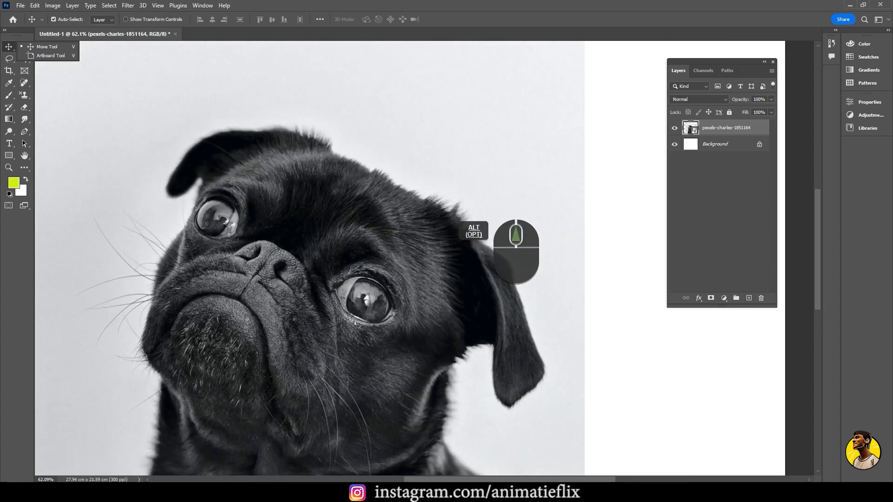
scroll(457, 217, "up", 4)
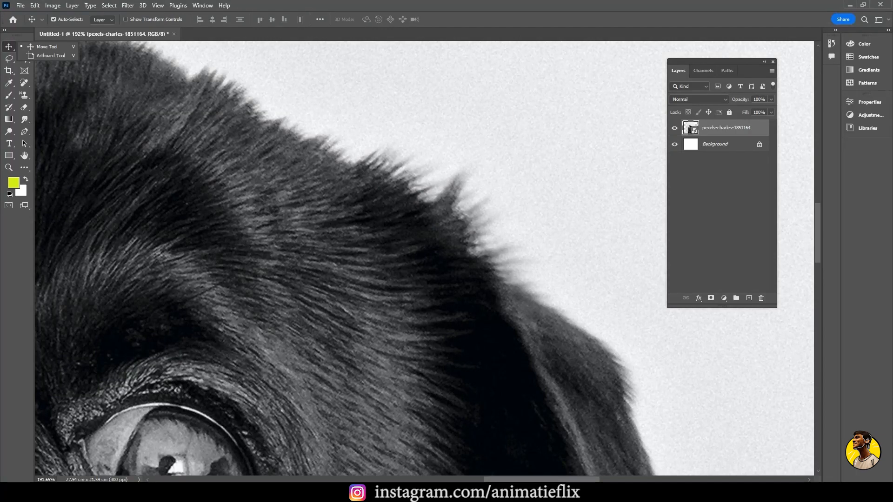
scroll(472, 259, "down", 2)
left_click_drag(400, 256, 584, 326)
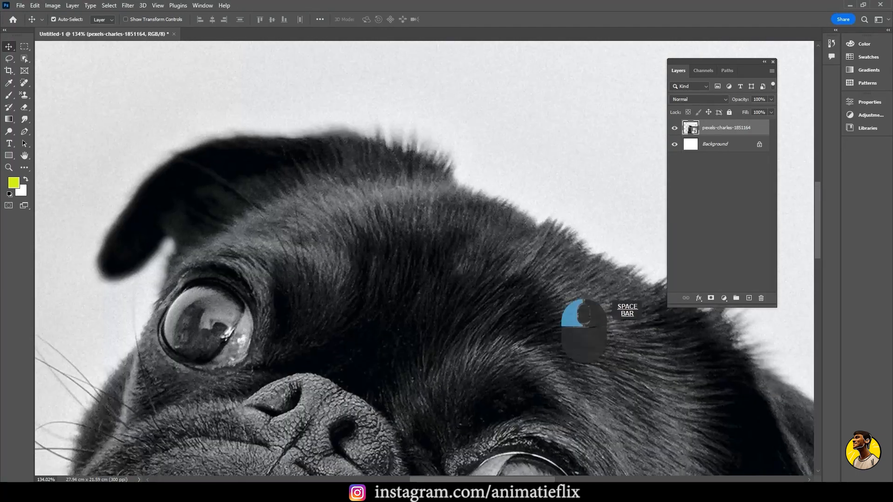
left_click_drag(439, 229, 499, 127)
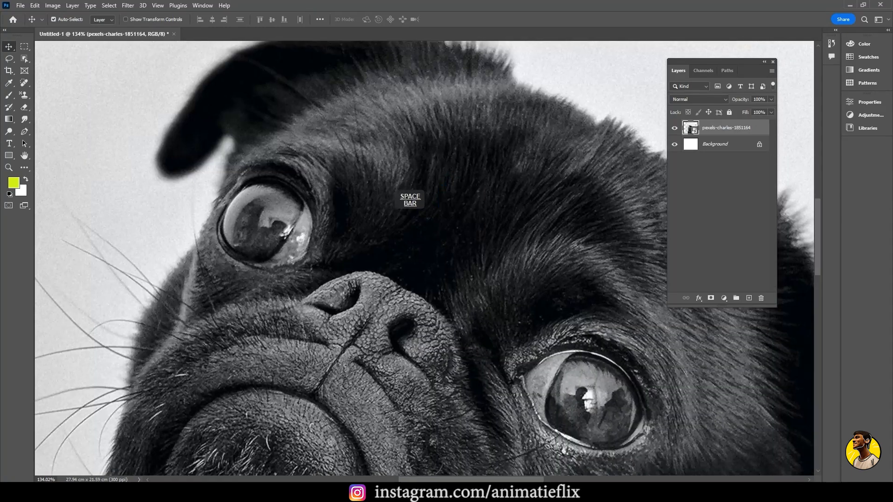
key("ctrl+0")
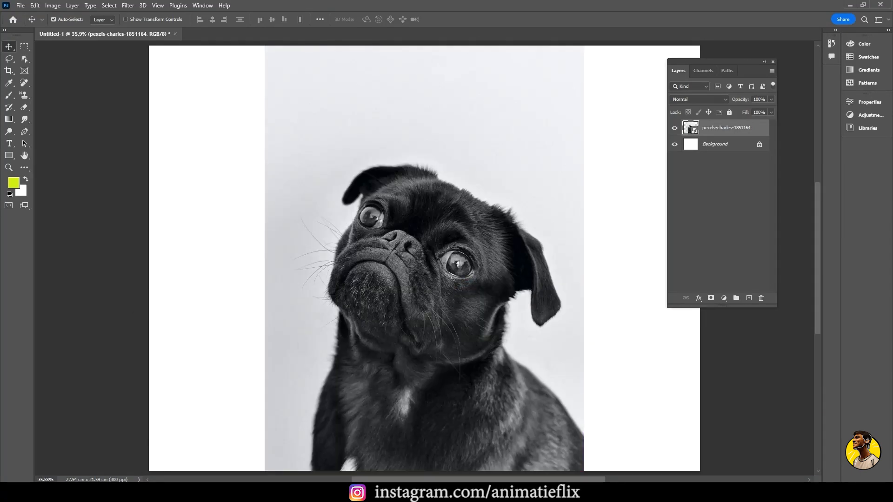
Select the pug automatically with the Select Subject command
left_click(25, 58)
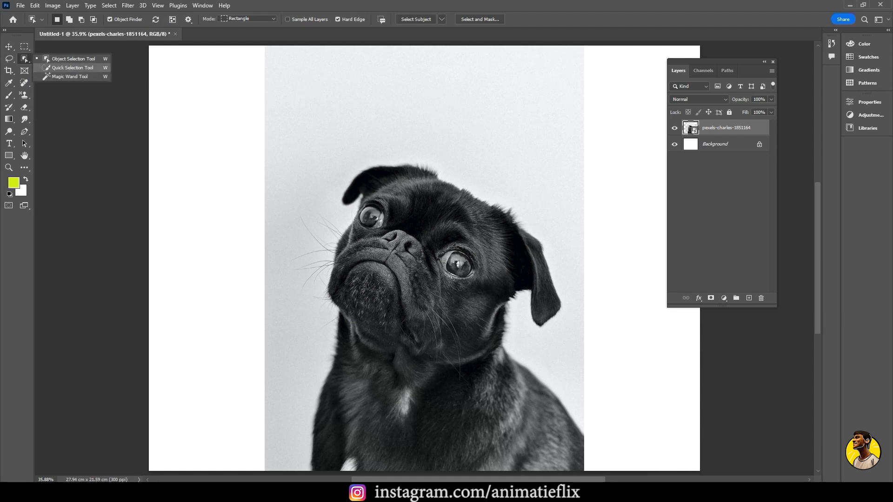
key("v")
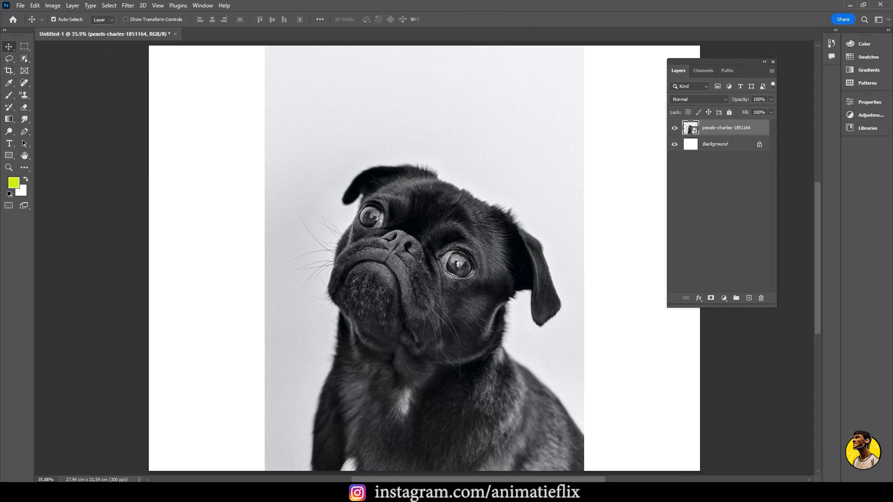
left_click(109, 5)
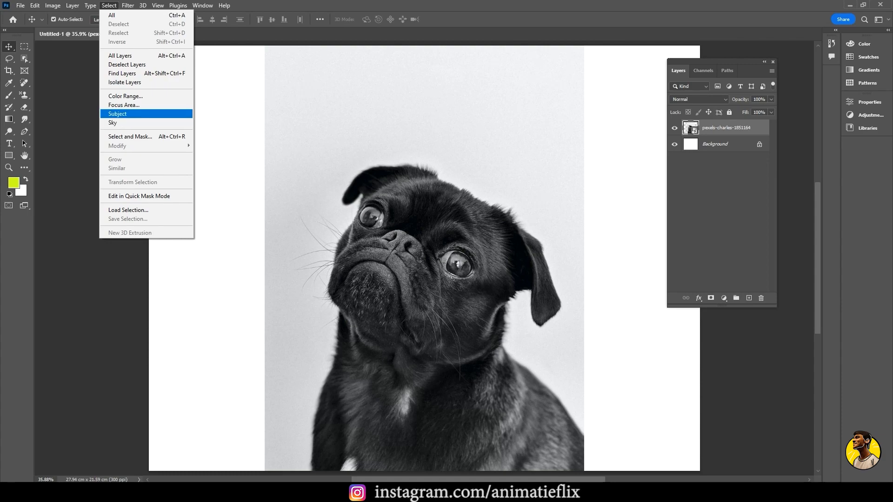
key("super+equal")
mouse_move(146, 4)
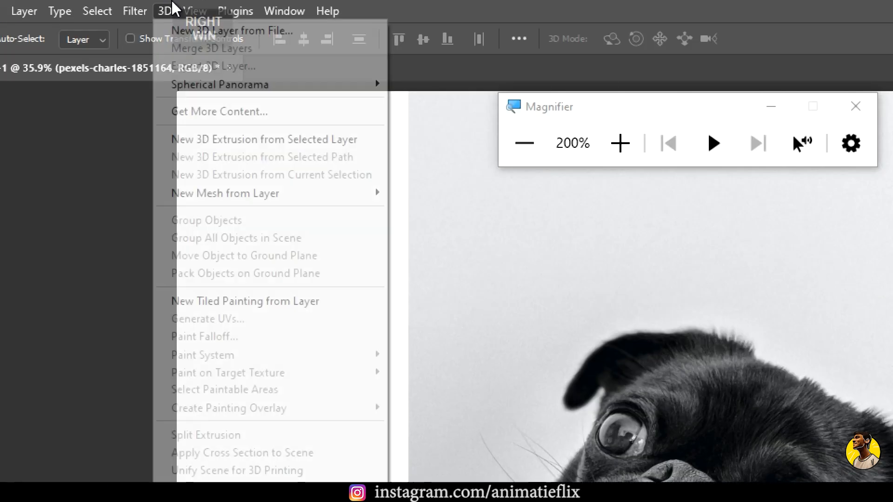
left_click(173, 8)
left_click(97, 10)
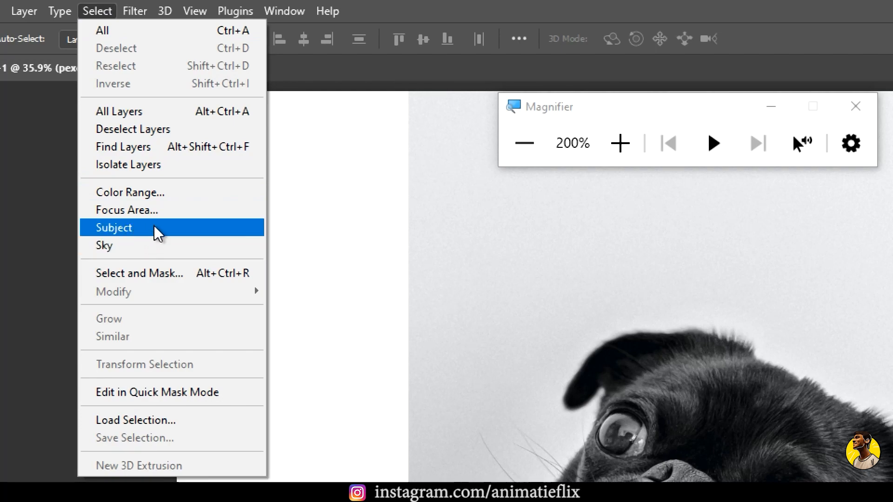
key("super+minus")
left_click(138, 115)
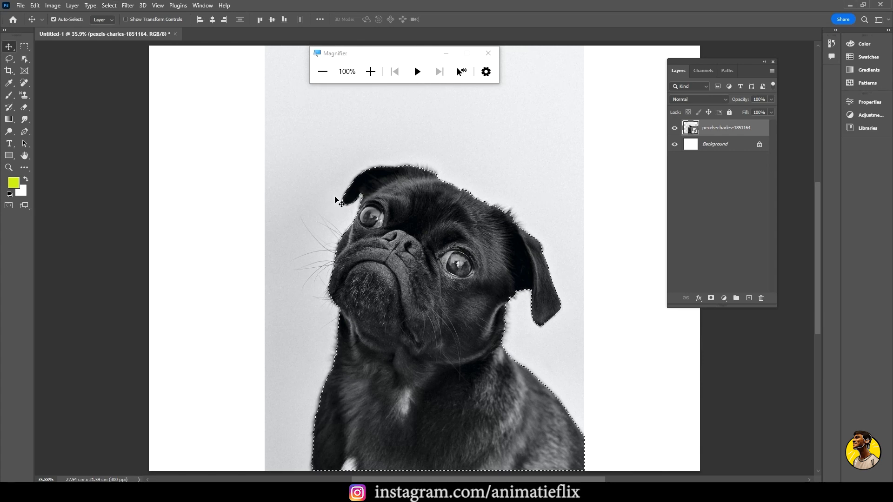
Inspect the selection outline around the pug's head and copy the selected pug to a new layer
scroll(390, 195, "up", 10)
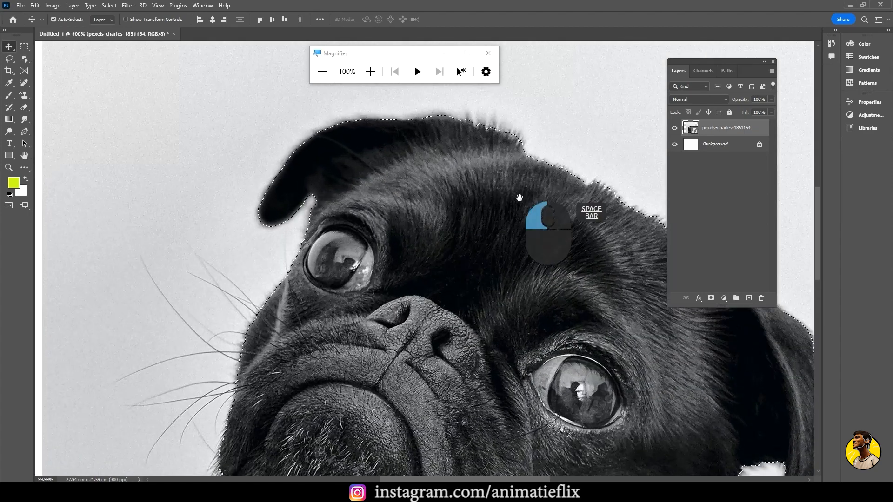
left_click_drag(520, 198, 401, 160)
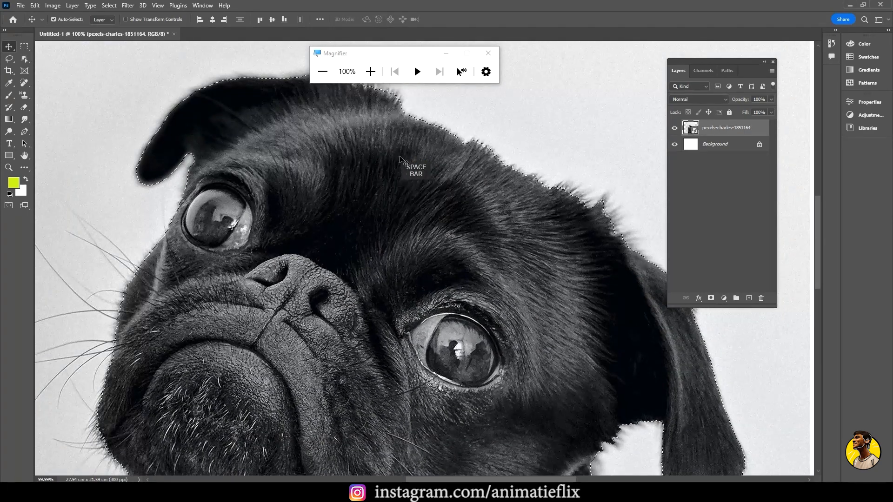
left_click_drag(498, 216, 434, 169)
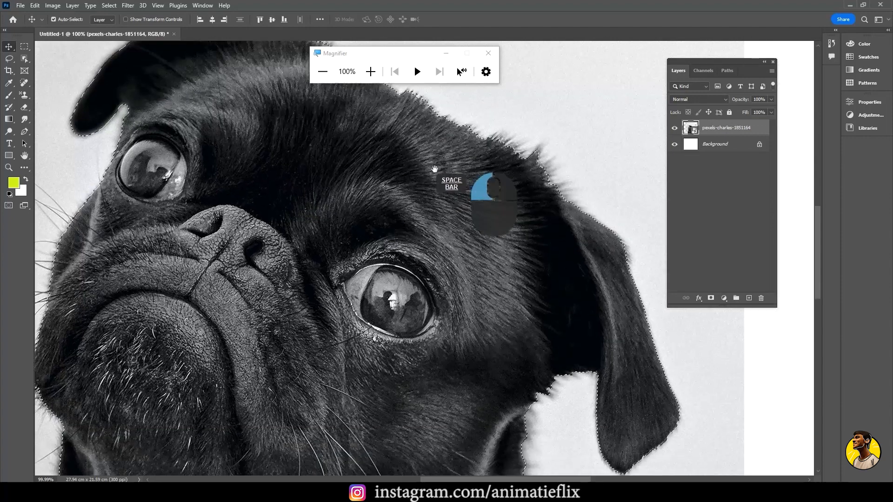
left_click_drag(460, 231, 461, 163)
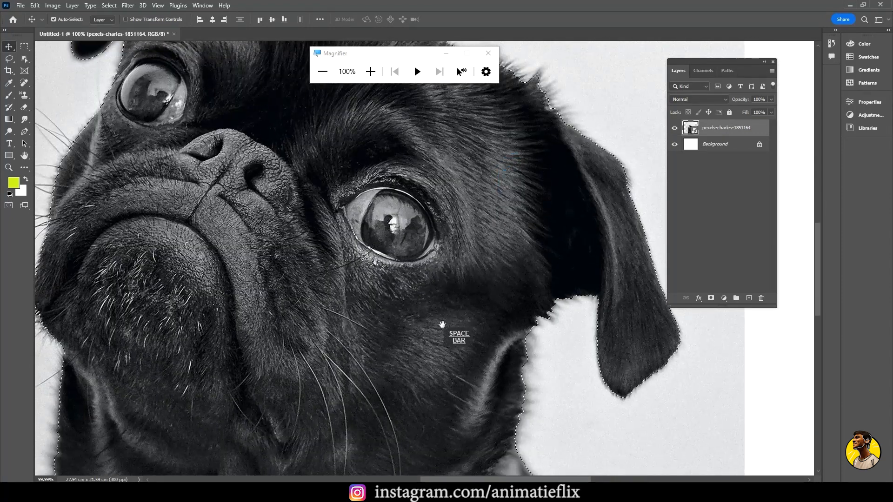
left_click_drag(442, 324, 494, 244)
key("ctrl+KP_0")
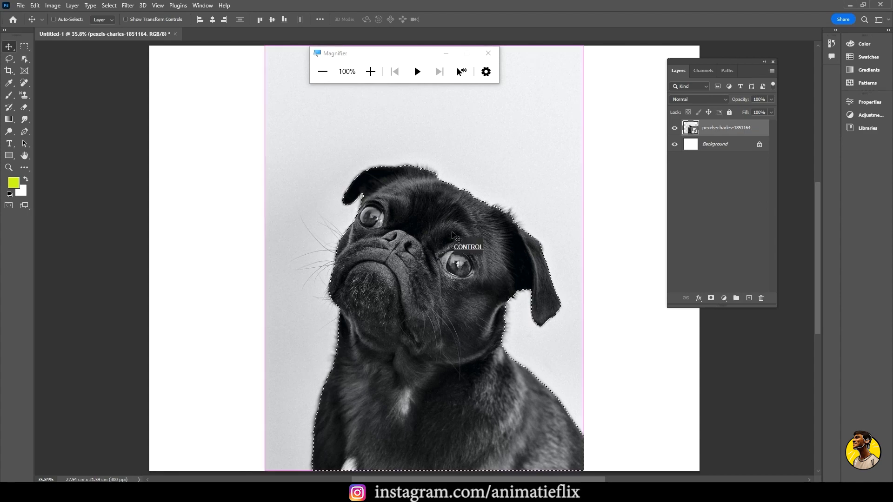
key("ctrl+j")
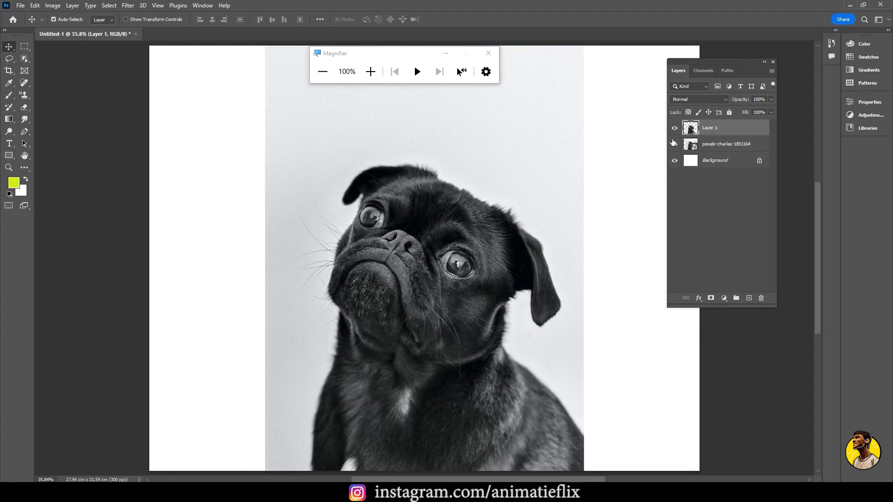
Inspect the cut-out pug's edges along the head, ears and muzzle with the original photo layer hidden
scroll(467, 294, "up", 3)
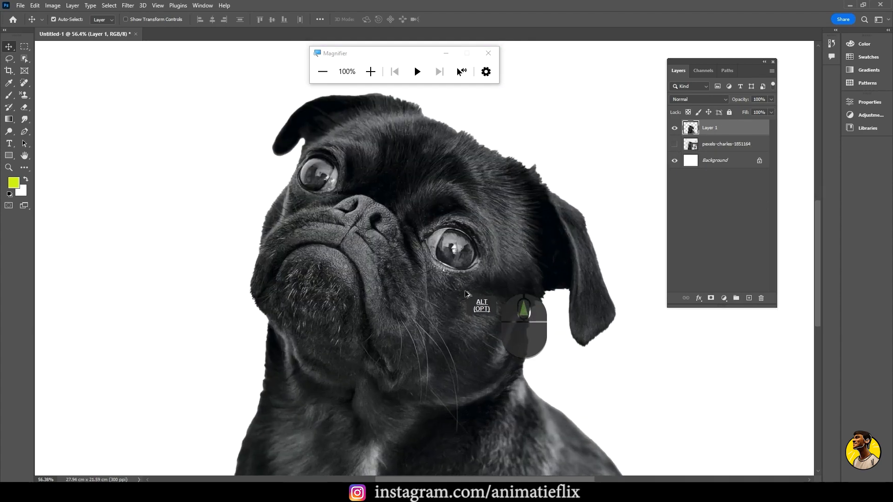
scroll(463, 224, "up", 2)
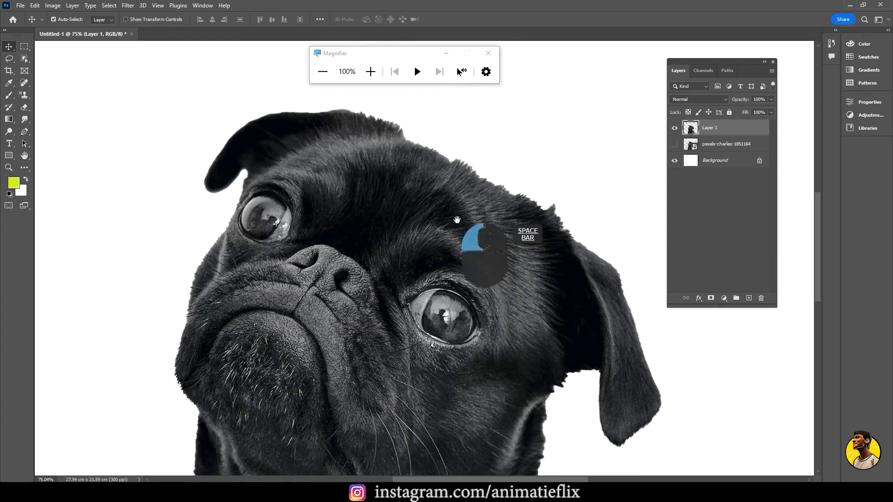
scroll(379, 149, "up", 3)
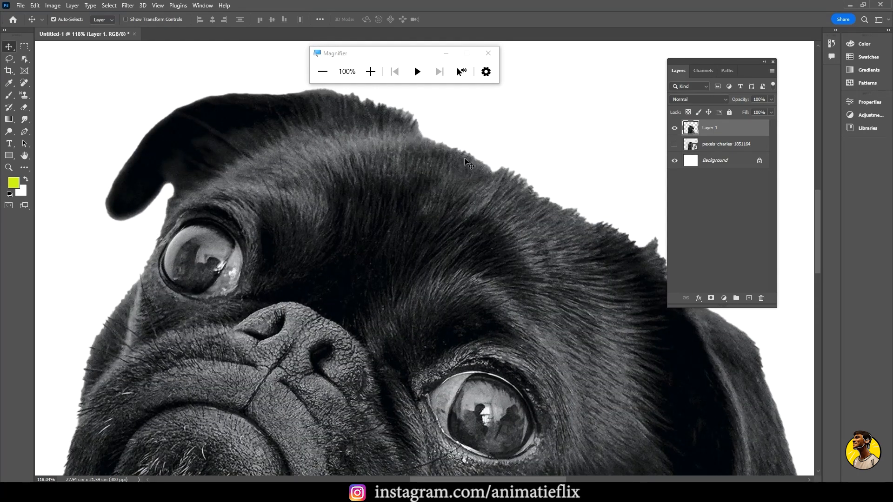
left_click_drag(539, 259, 509, 250)
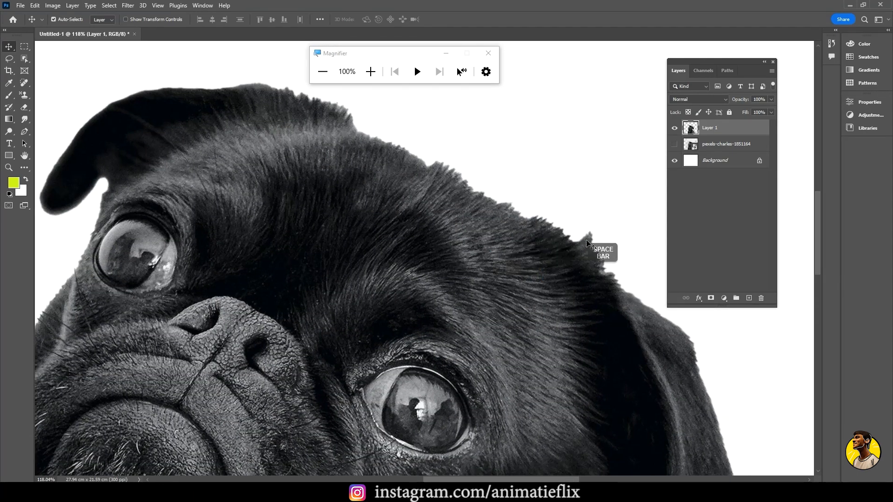
left_click_drag(473, 323, 528, 200)
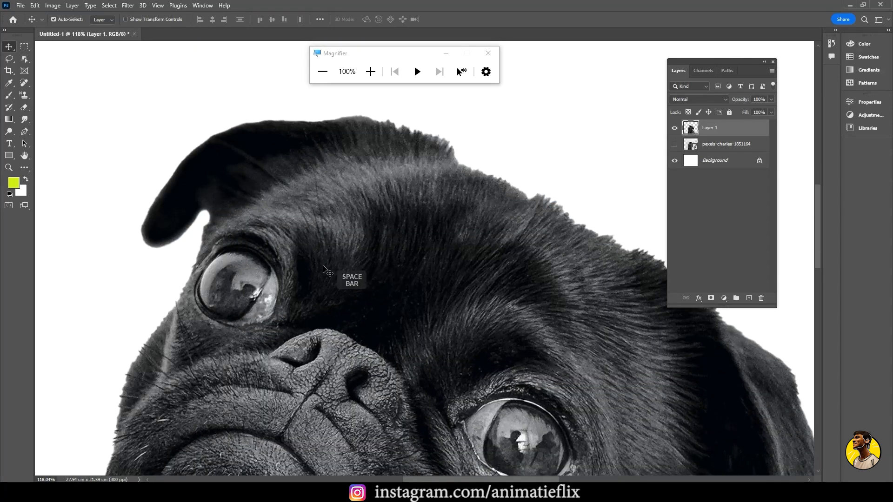
left_click_drag(274, 282, 439, 214)
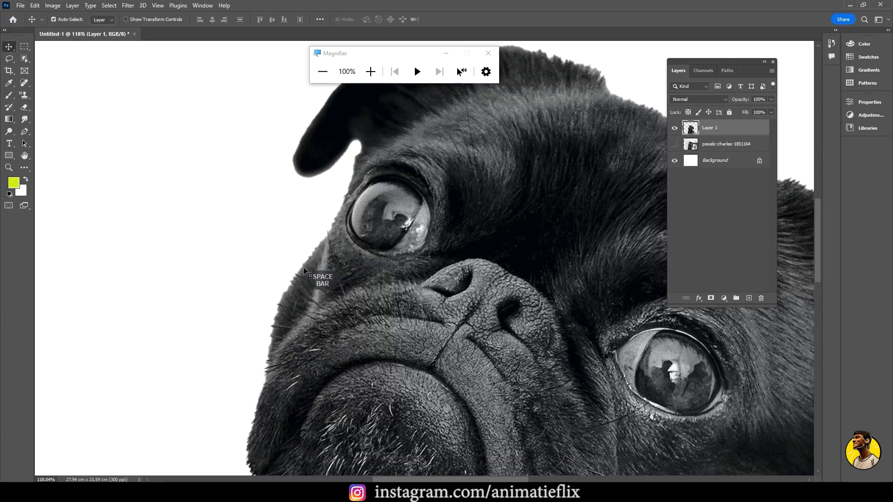
left_click_drag(319, 312, 347, 180)
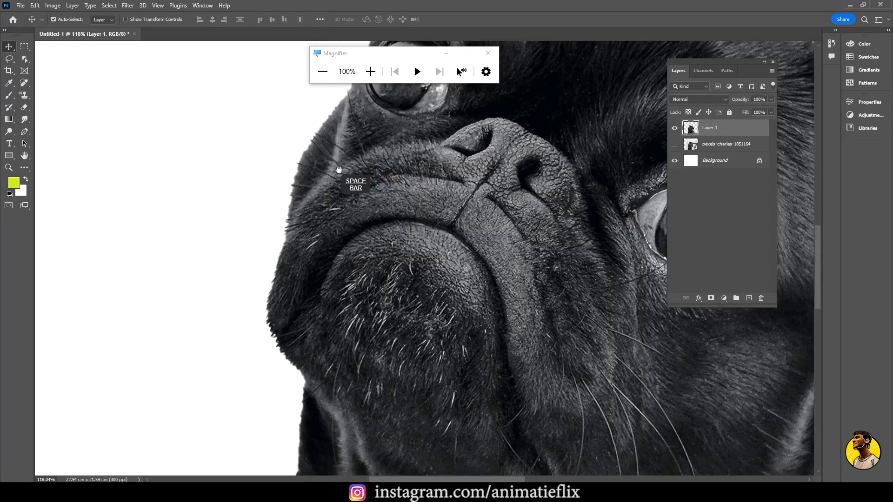
scroll(303, 355, "down", 1)
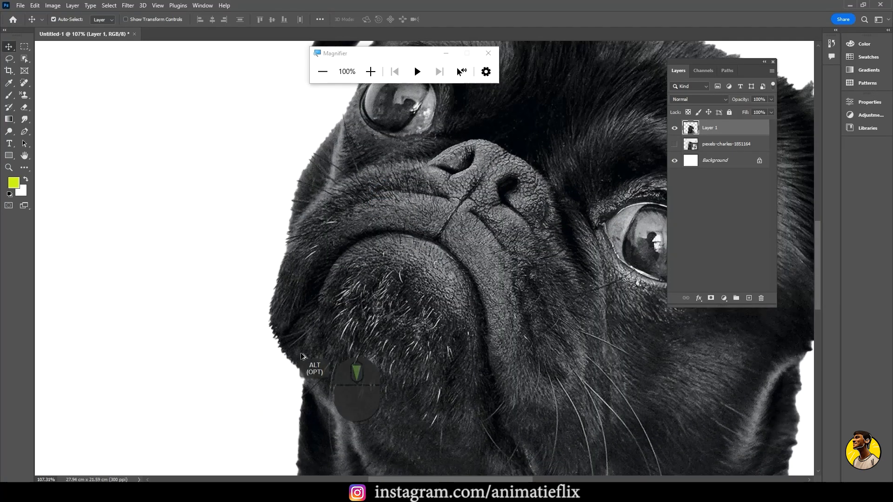
left_click_drag(452, 265, 372, 334)
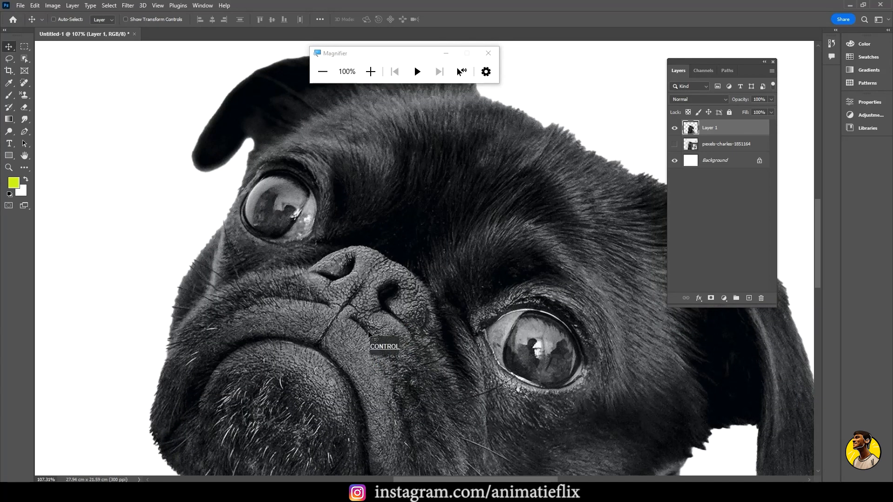
key("ctrl+0")
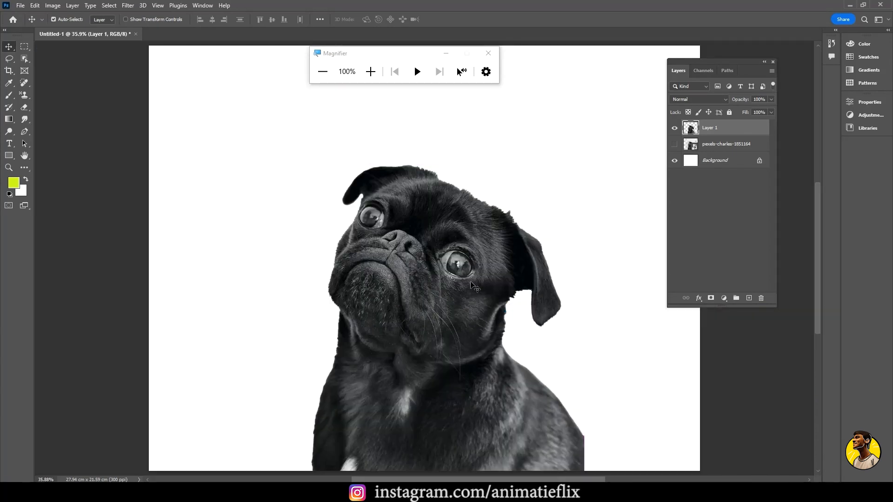
Place the pexels-vincenzo-giove-1910130 photo of the seated woman into the document at its fitted size
key("alt+Tab")
left_click_drag(275, 140, 375, 418)
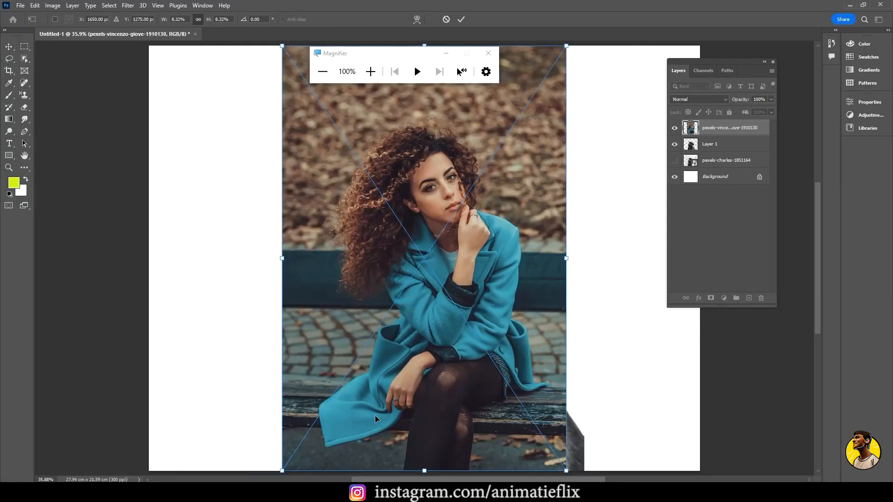
key("Return")
Hide the photo layer of the curly-haired woman and delete the cut-out pug on Layer 1
scroll(367, 191, "up", 6)
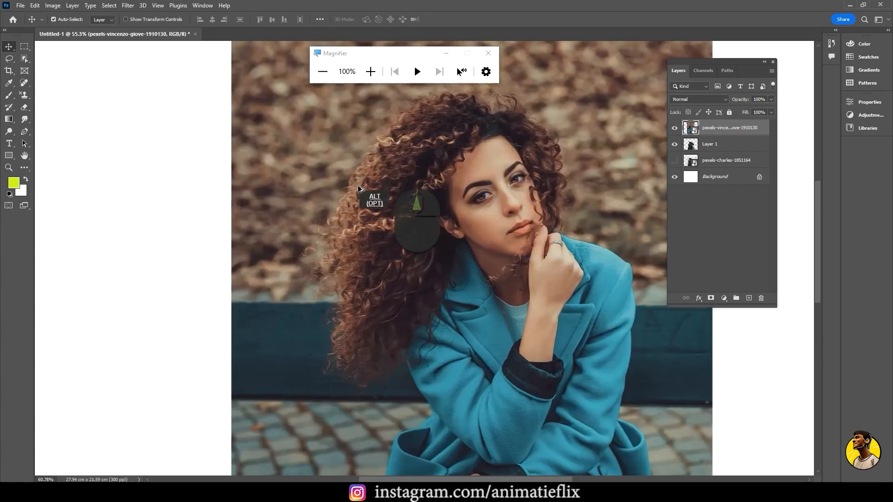
scroll(378, 131, "up", 1)
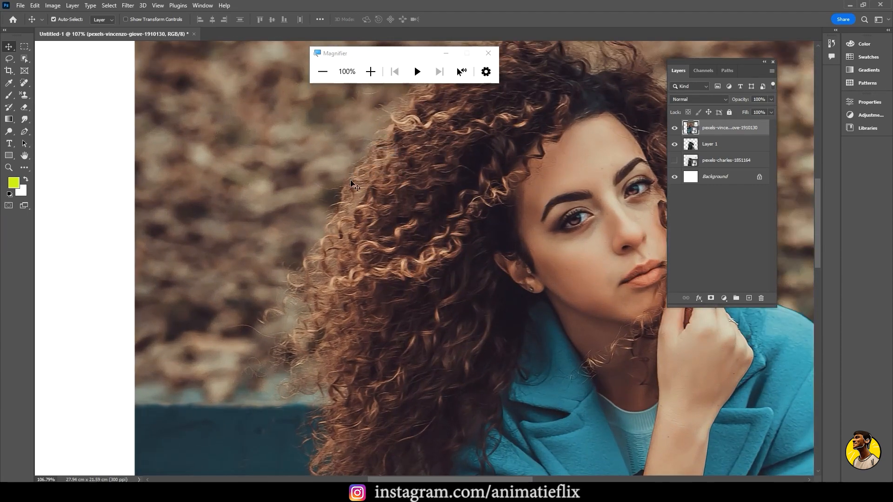
left_click(675, 129)
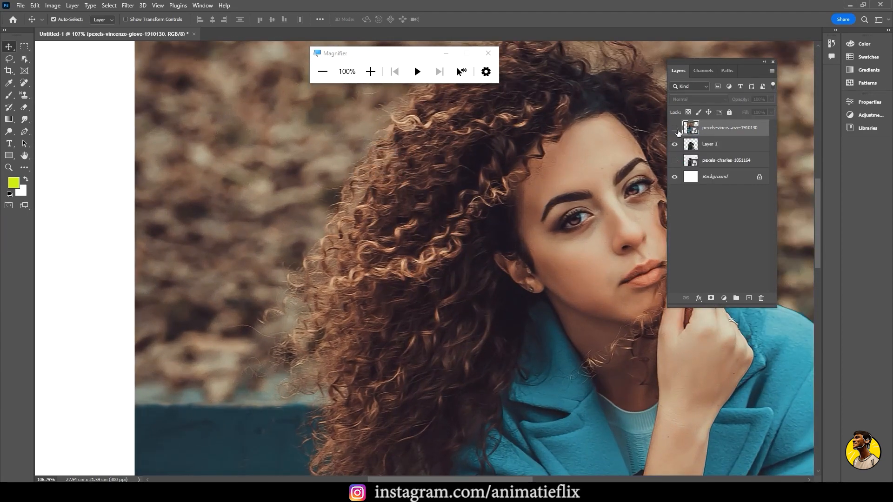
left_click(729, 146)
key("Delete")
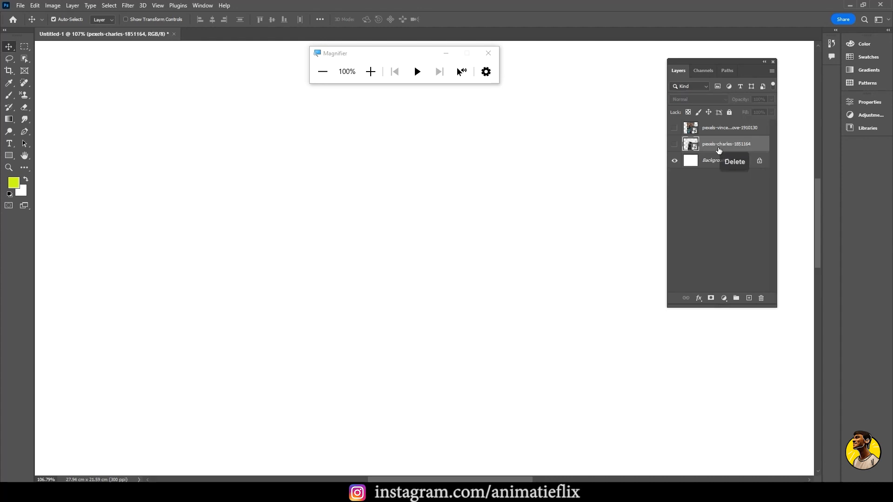
key("ctrl+0")
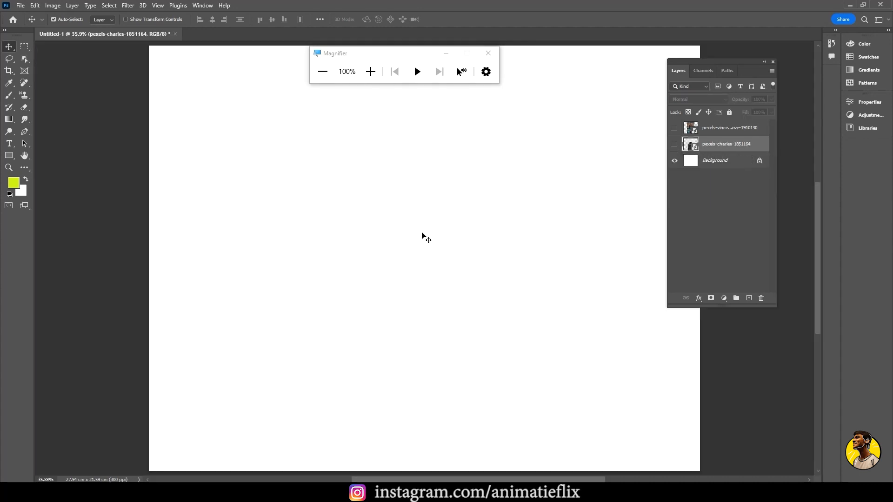
Switch to a new Notepad document and write the text LAYER MASK
key("super")
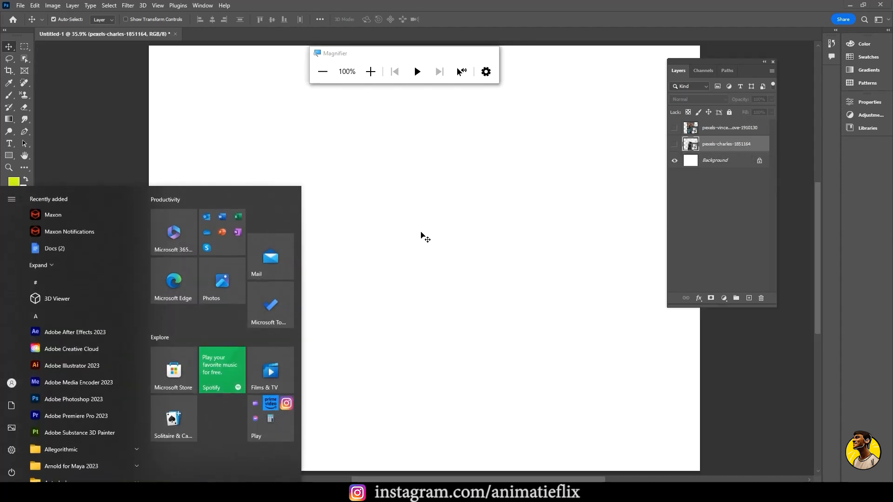
type("notepad")
key("Return")
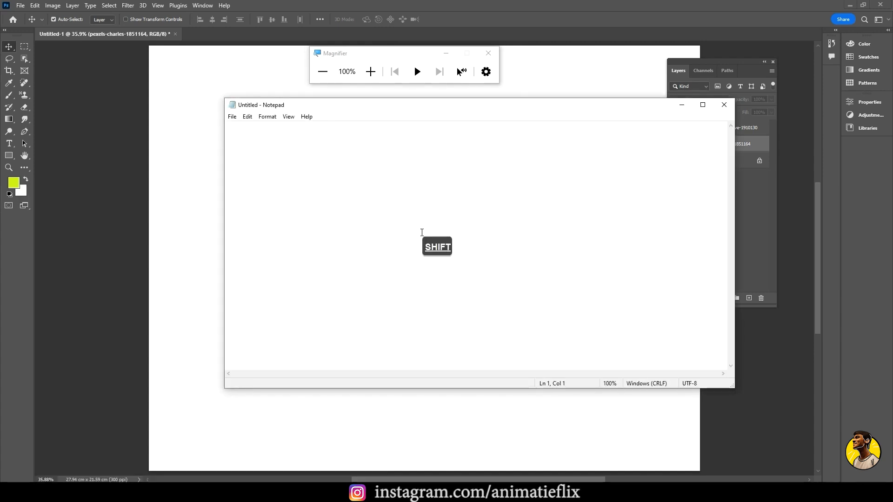
type("LAYER MASK")
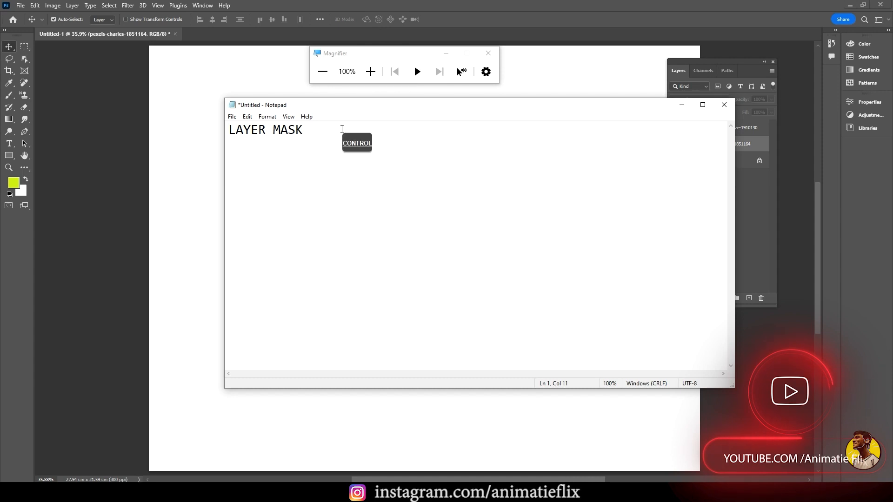
Enlarge the note's text by setting the font size to 72
key("ctrl+a")
left_click(267, 116)
left_click(279, 137)
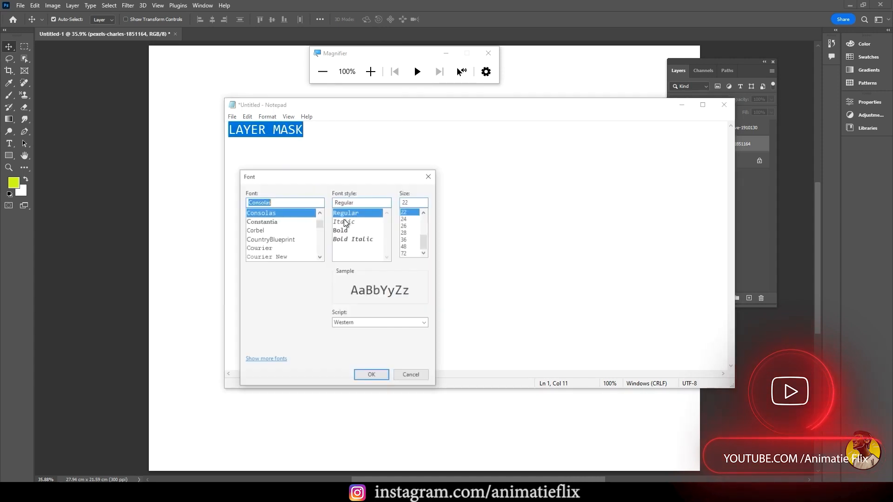
left_click(412, 254)
left_click(369, 376)
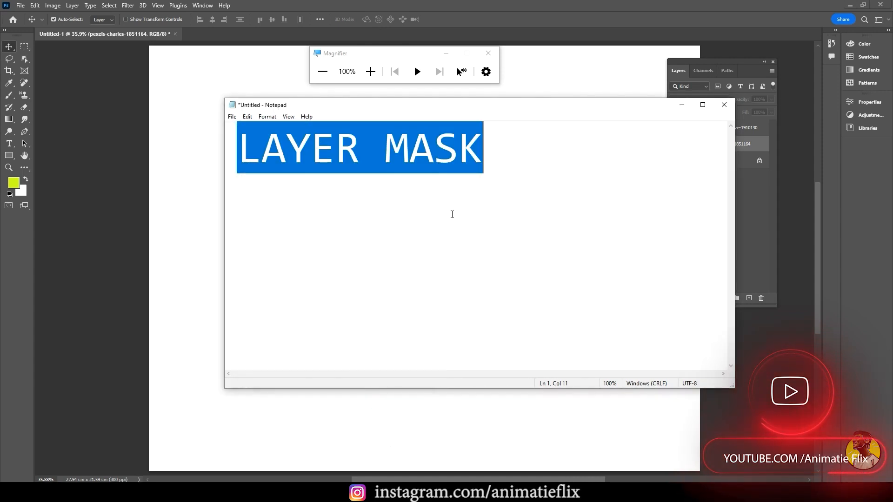
Extend the note to read LAYER MASK - ADV SELECTION and maximize the Notepad window
left_click(480, 144)
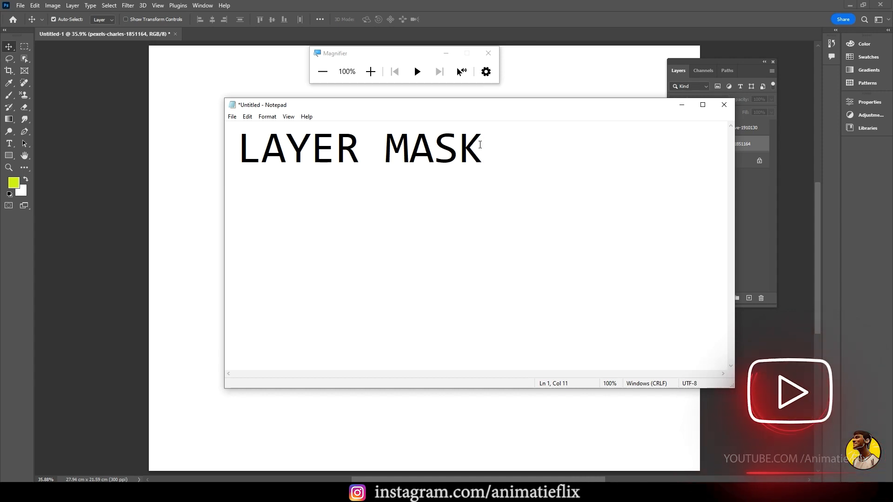
type("- ADV")
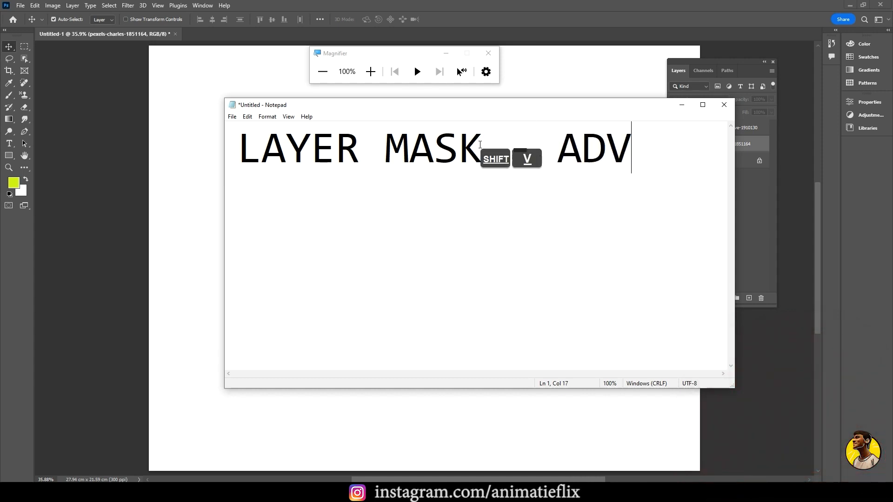
type(" SELECTION")
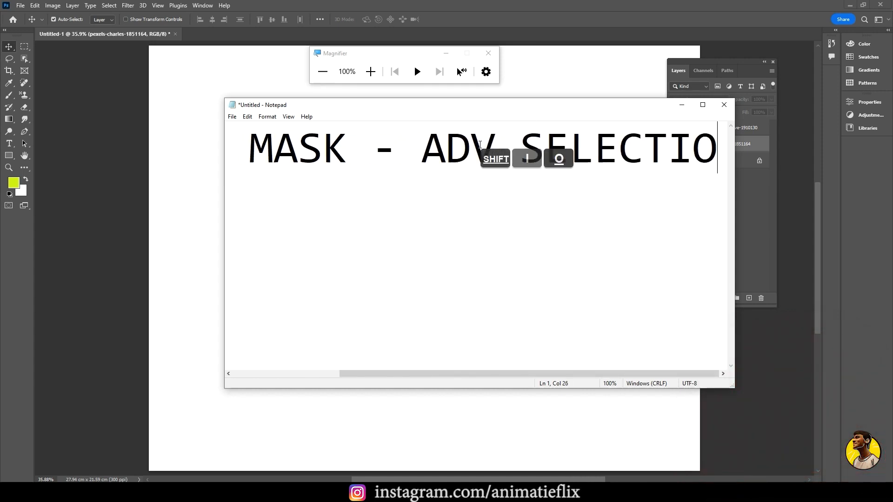
left_click(703, 104)
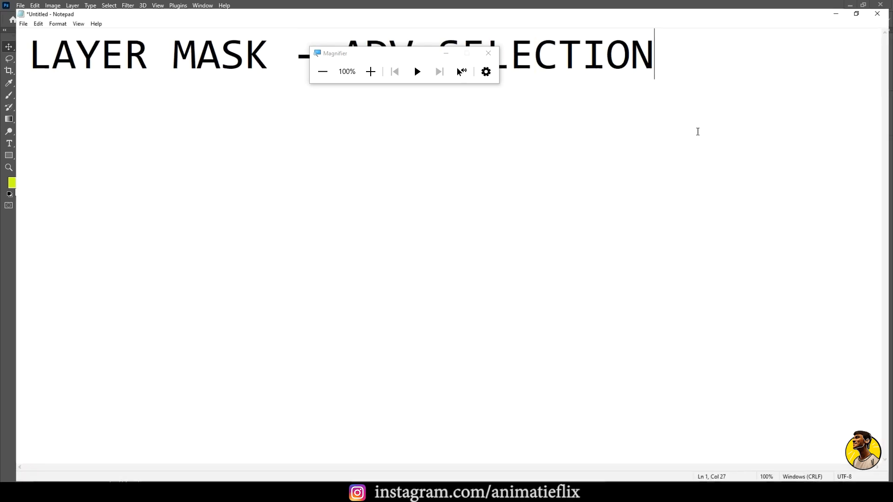
Highlight LAYER MASK and ADV SELECTION in the note, clear of the Magnifier window, and switch back to Photoshop
left_click_drag(435, 60, 450, 174)
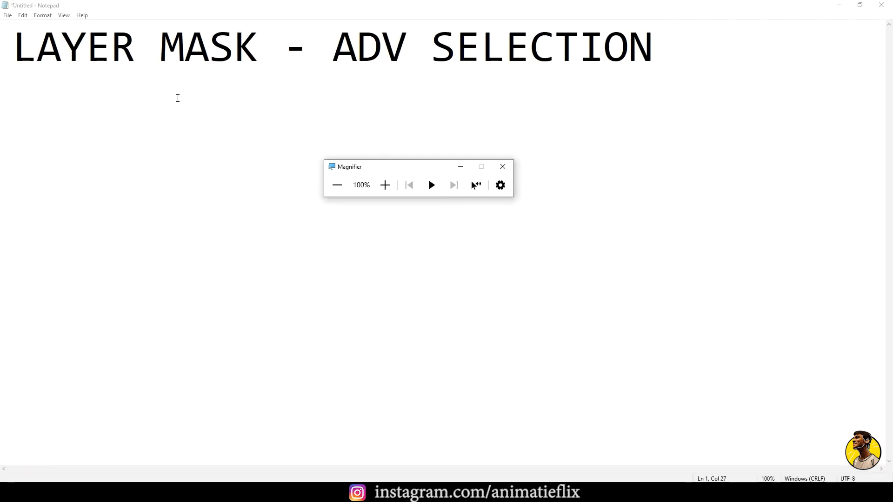
left_click_drag(2, 43, 234, 60)
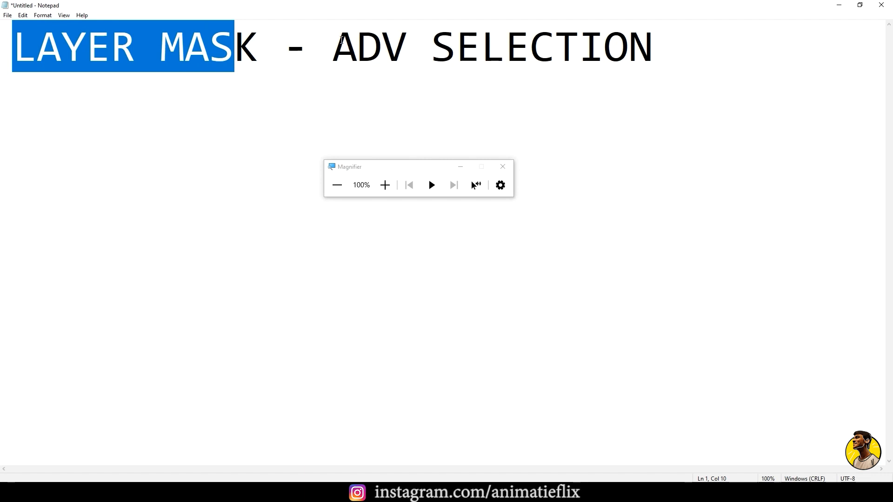
left_click_drag(341, 41, 684, 79)
left_click(839, 5)
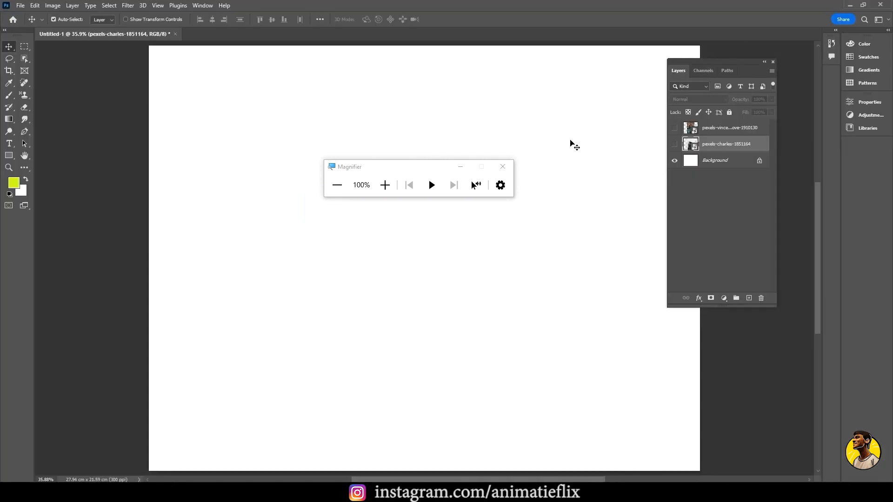
Show the pexels-charles-1851164 pug photo again and select the pug automatically with the Select Subject command
left_click(674, 144)
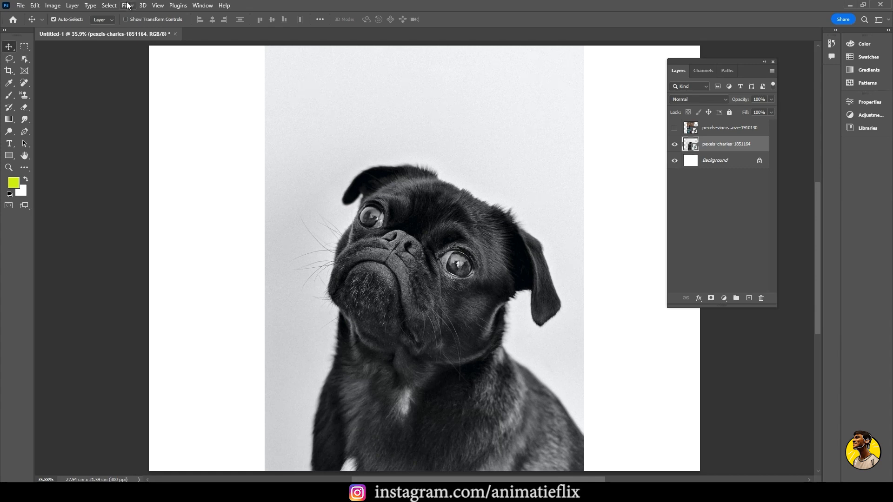
left_click(107, 5)
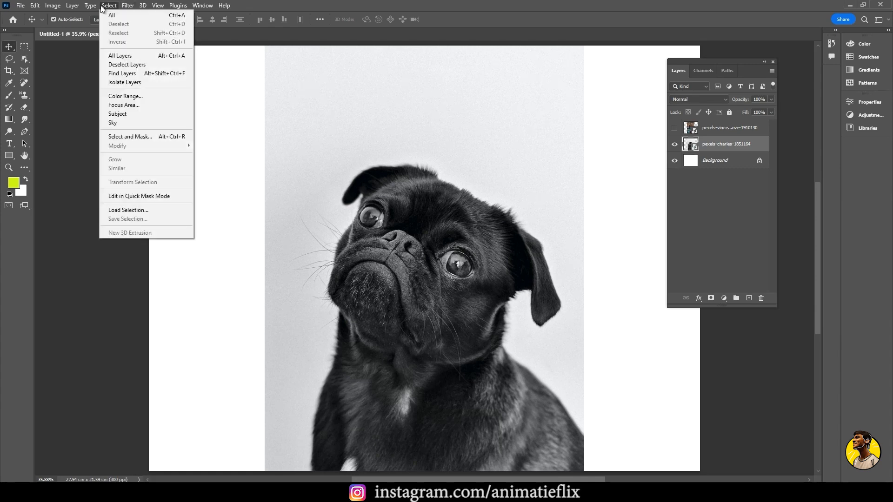
left_click(135, 115)
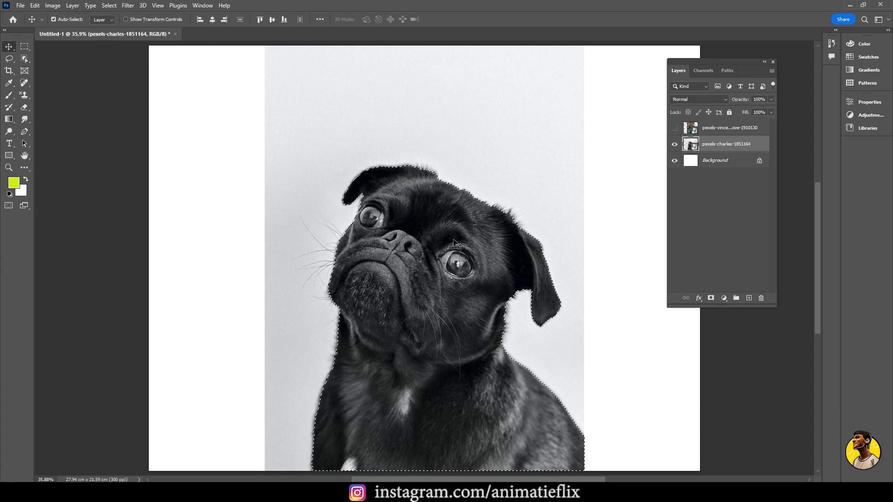
Examine the selection outline around the pug's head, ears and neck up close
scroll(479, 232, "up", 5)
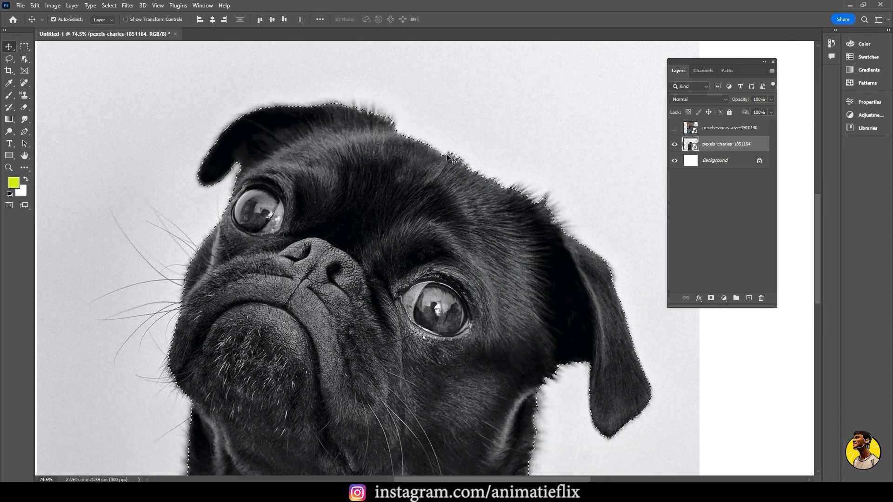
key("space")
left_click_drag(529, 327, 497, 191)
key("ctrl+0")
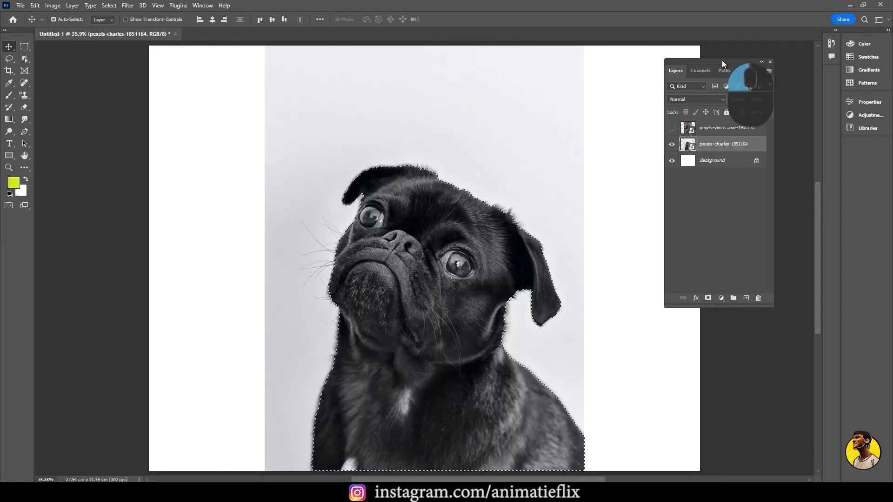
Move the floating Layers panel closer to the pug photo and examine its layer mask command magnified
left_click_drag(722, 60, 671, 69)
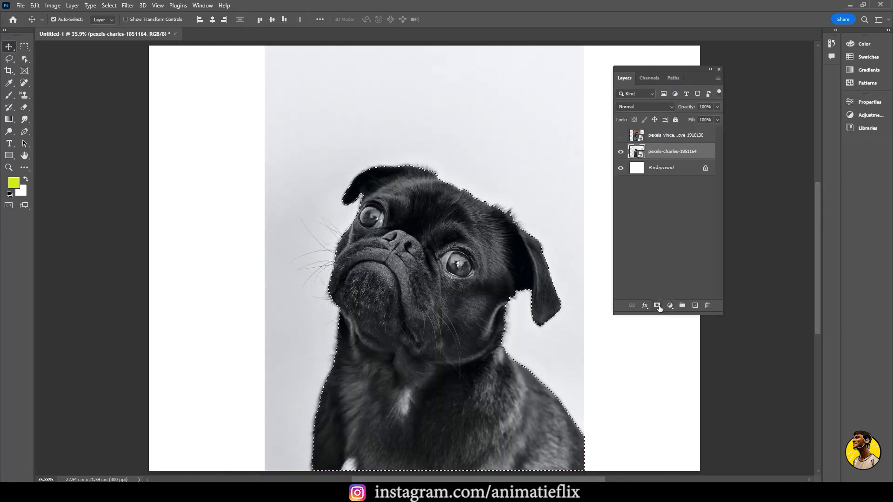
key("super")
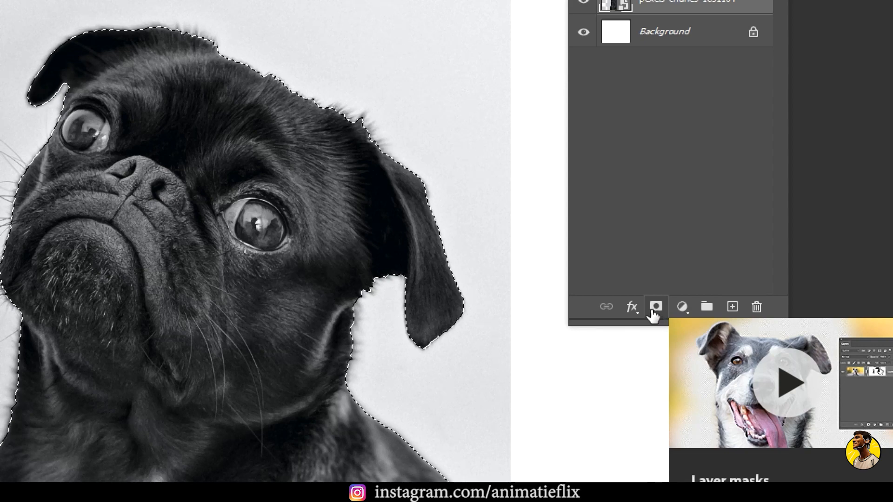
key("super+minus")
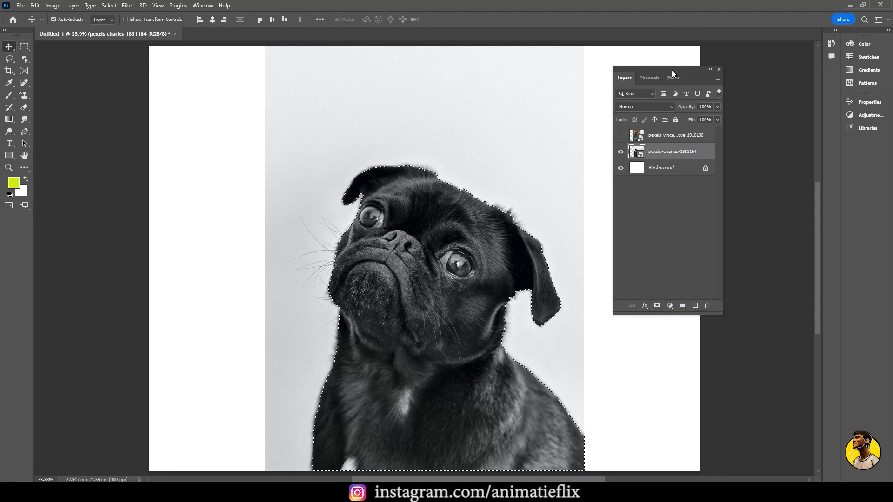
left_click_drag(672, 70, 664, 68)
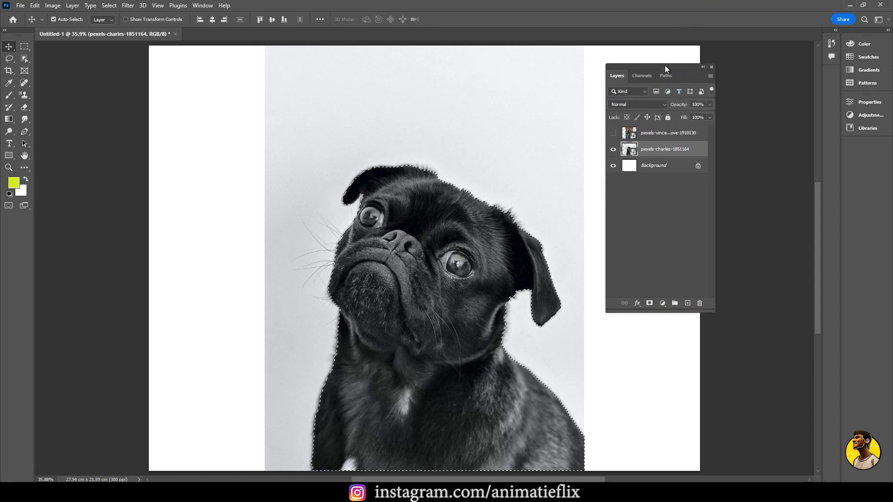
mouse_move(214, 494)
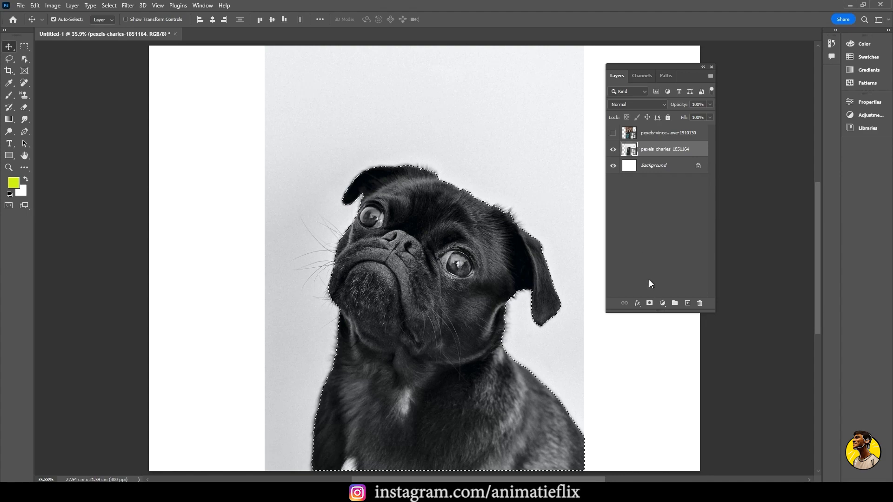
Try copying the selected pug to a new layer, check its edges with the original photo hidden, and undo both changes
key("ctrl+j")
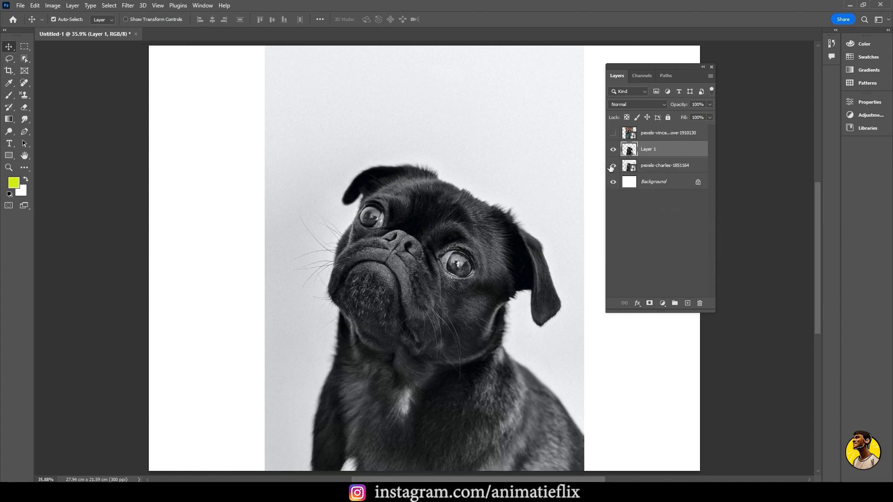
left_click(613, 166)
scroll(493, 228, "up", 5)
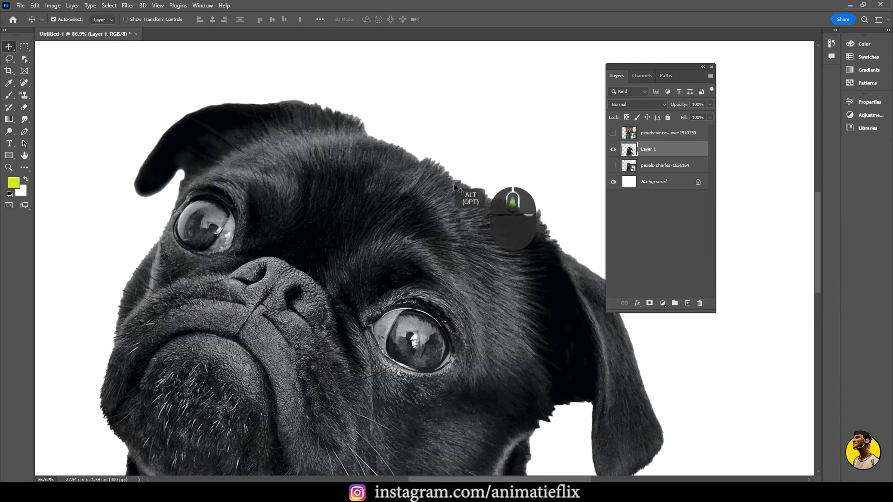
key("ctrl+0")
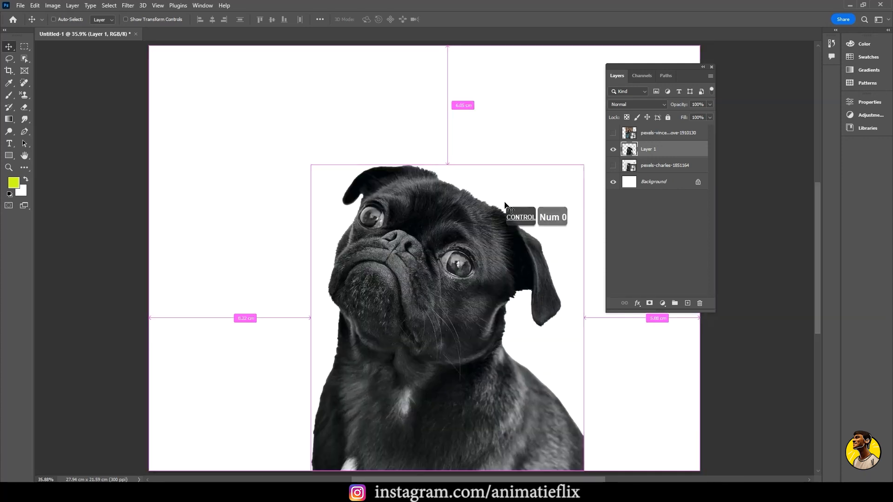
key("ctrl+z")
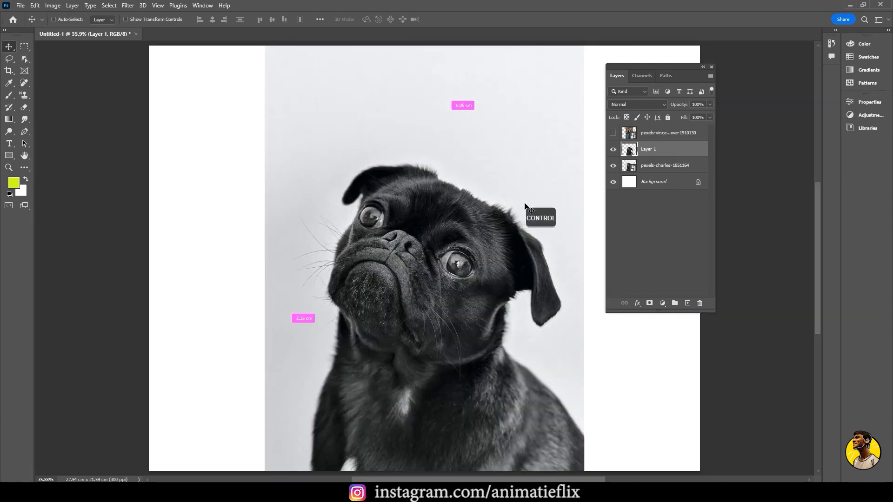
key("ctrl+z")
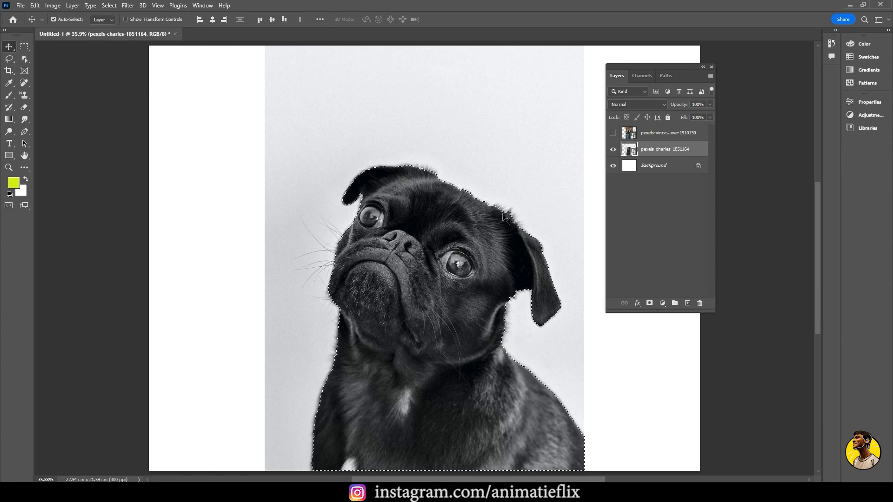
key("shift+F6")
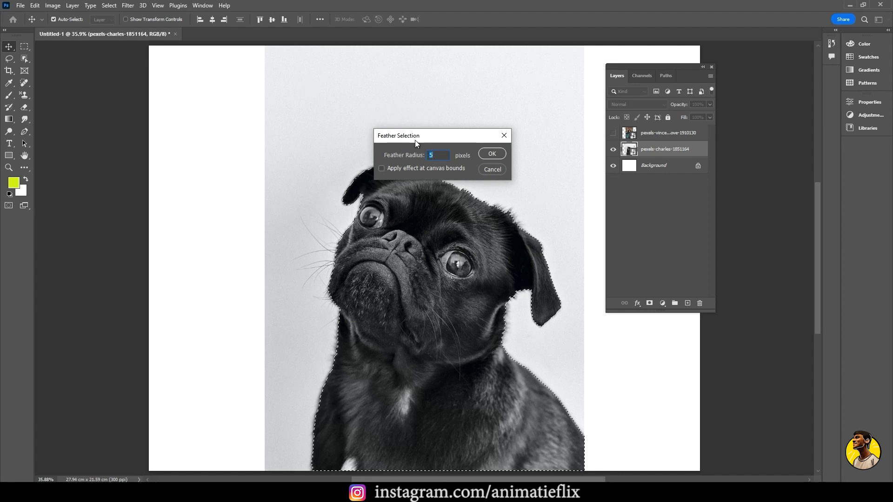
left_click_drag(415, 141, 396, 113)
left_click(484, 105)
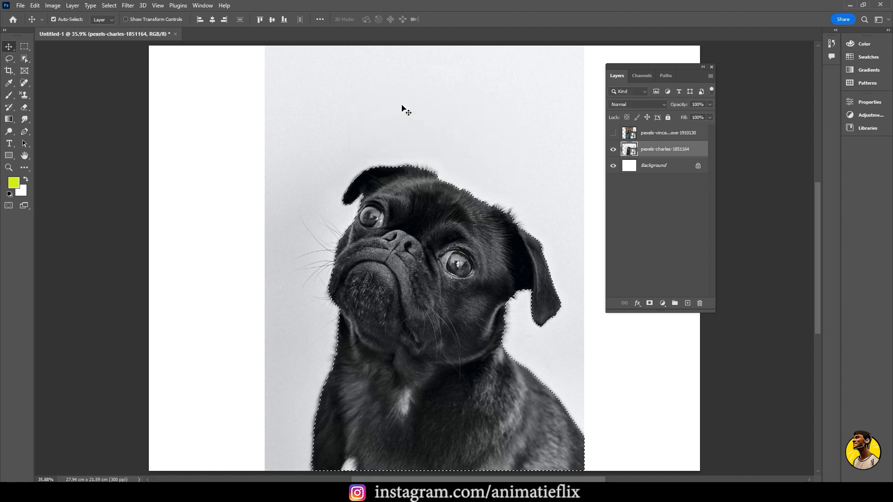
Feather the pug selection with a radius of 2 pixels
key("shift+F6")
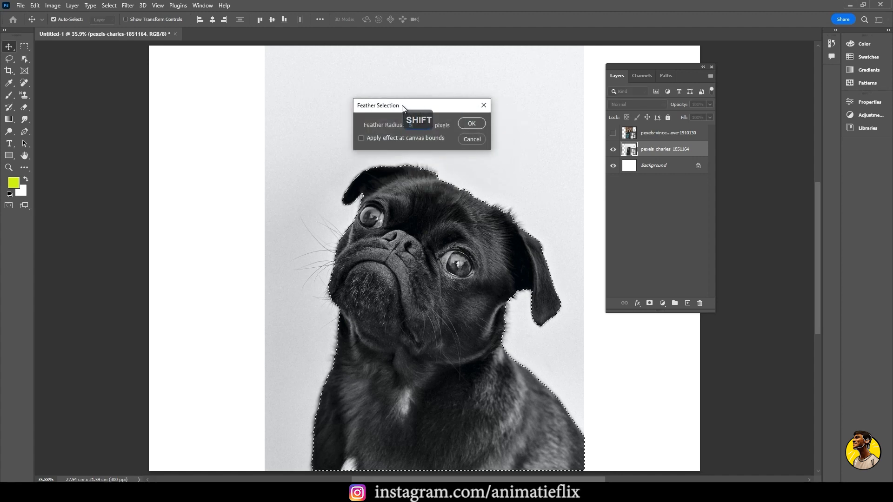
left_click_drag(403, 108, 395, 99)
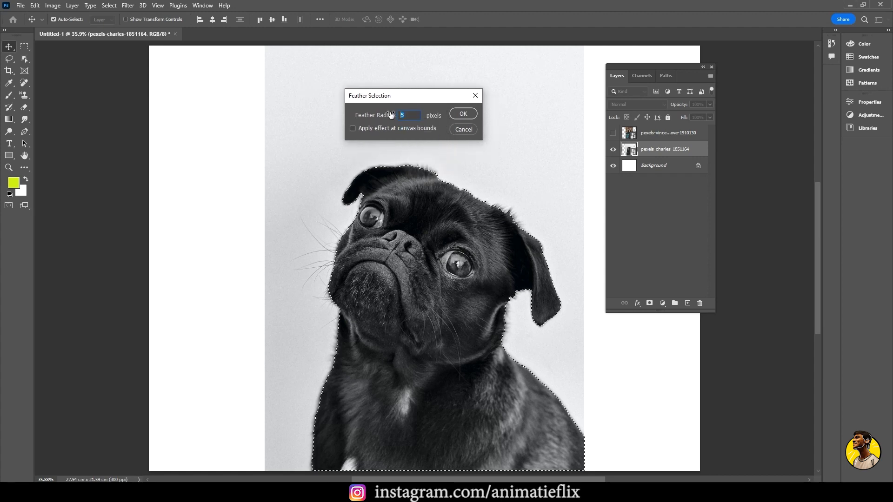
type("2")
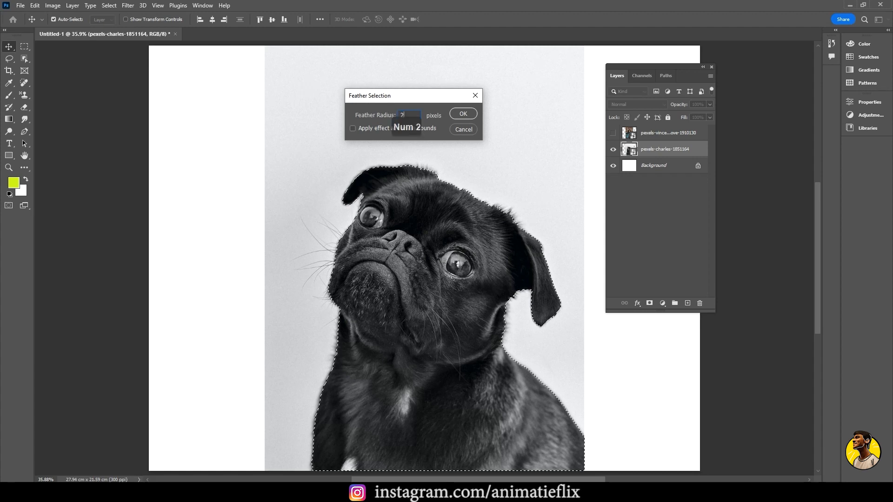
left_click(463, 114)
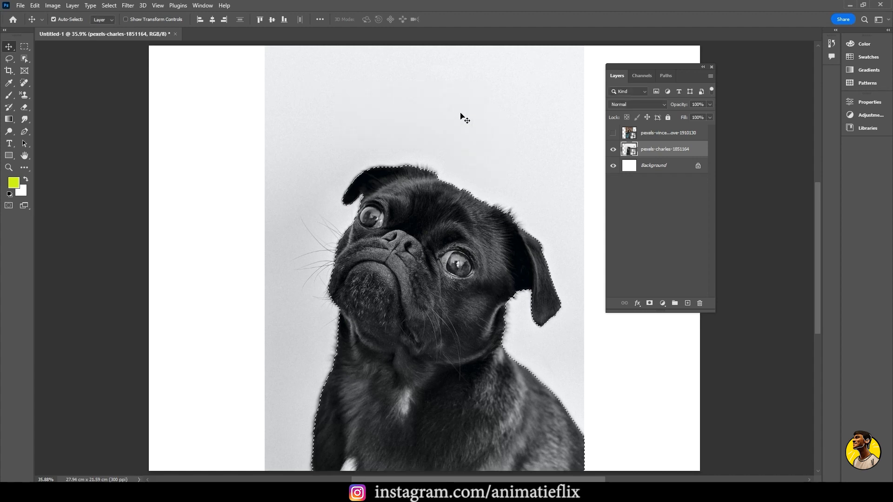
Copy the feathered pug selection to a new layer and inspect its fur edges up close with the original photo hidden
key("ctrl+j")
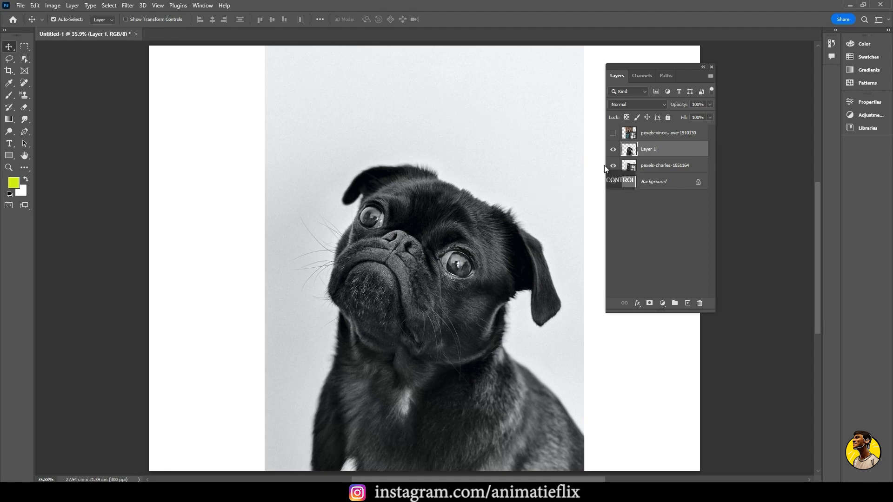
left_click(613, 165)
scroll(497, 217, "up", 5)
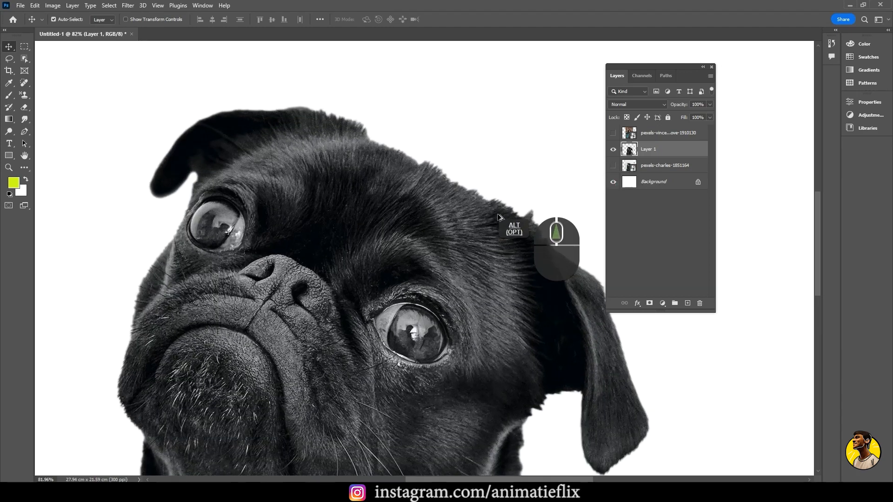
scroll(497, 217, "up", 4)
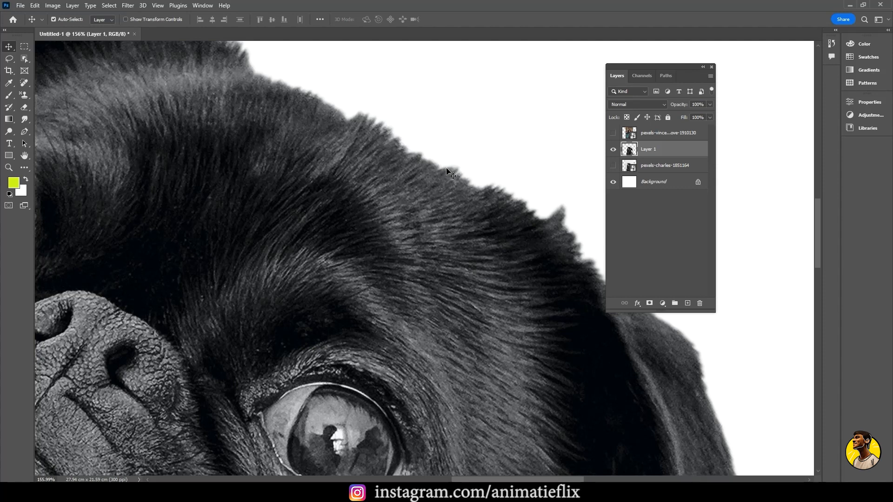
left_click(660, 171)
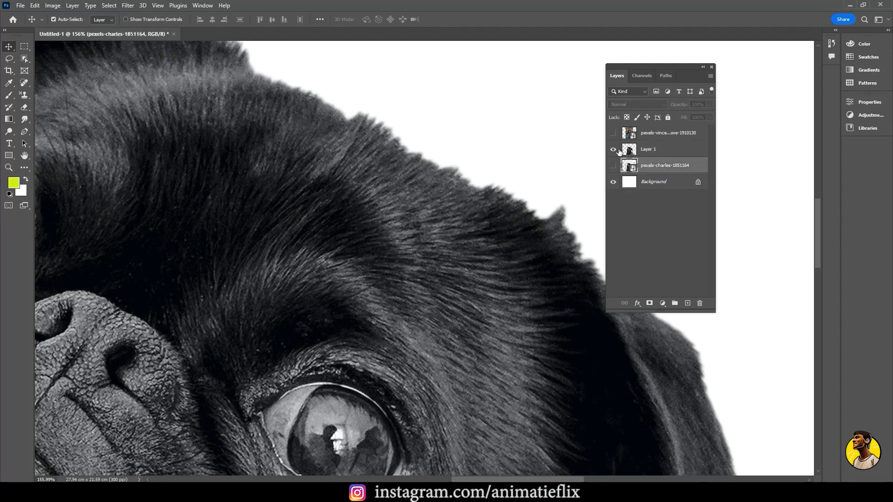
key("ctrl+0")
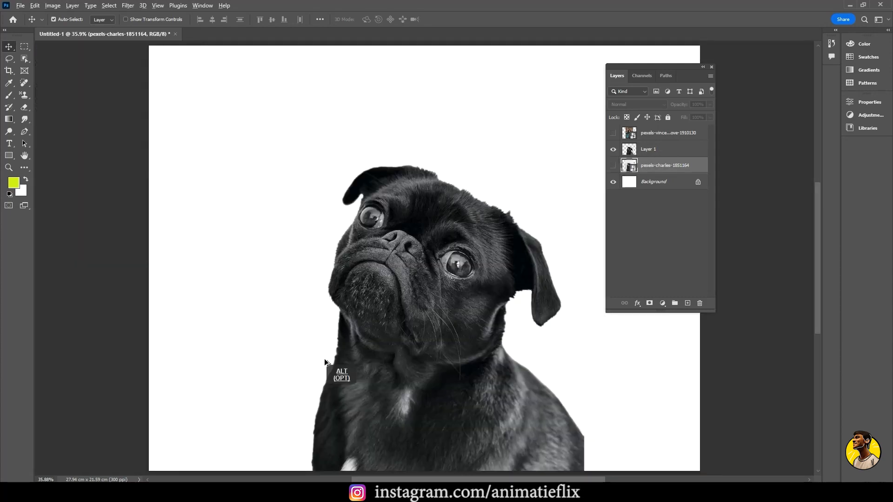
scroll(325, 362, "up", 5)
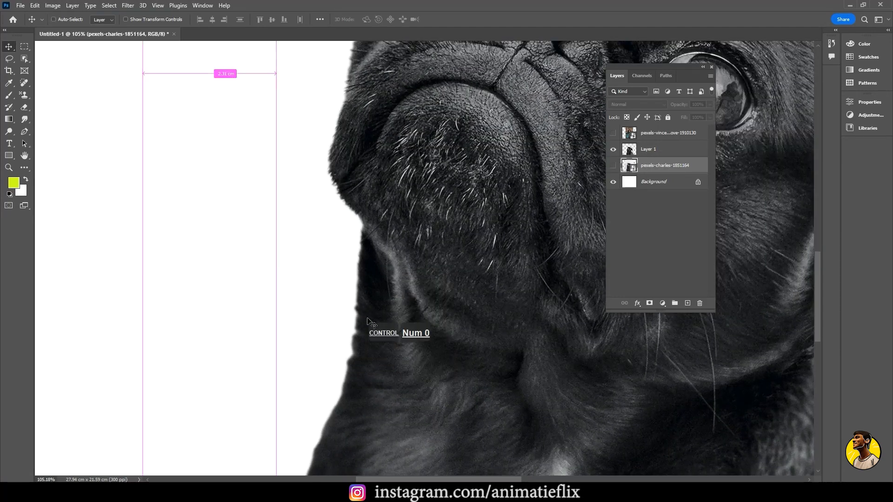
key("ctrl+0")
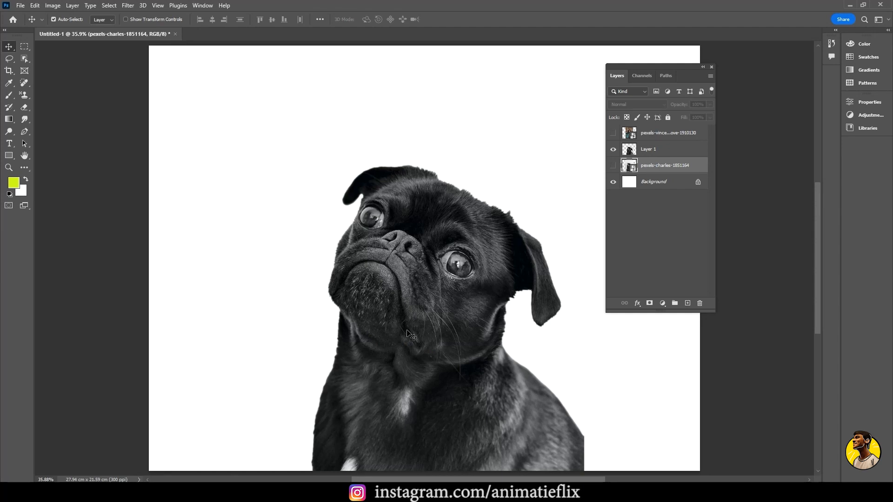
Hide the pug cutout layer and show the photo of the curly-haired woman
left_click(613, 149)
left_click(613, 133)
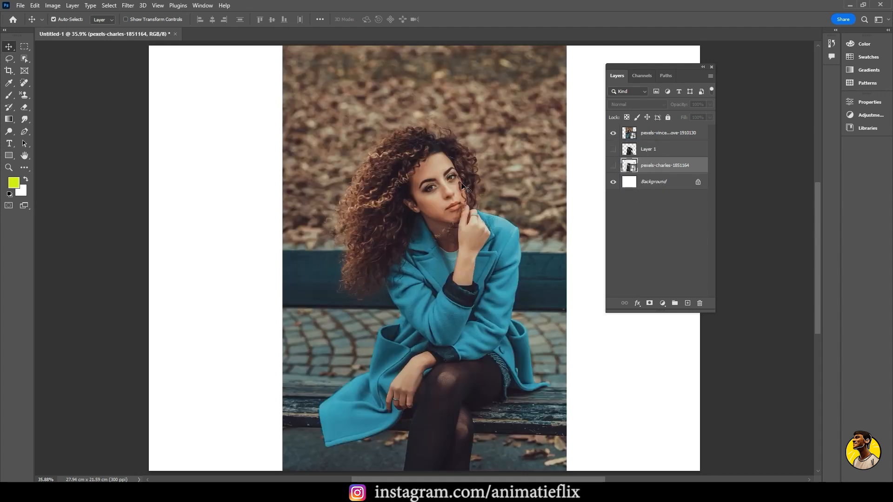
key("ctrl+KP_Subtract")
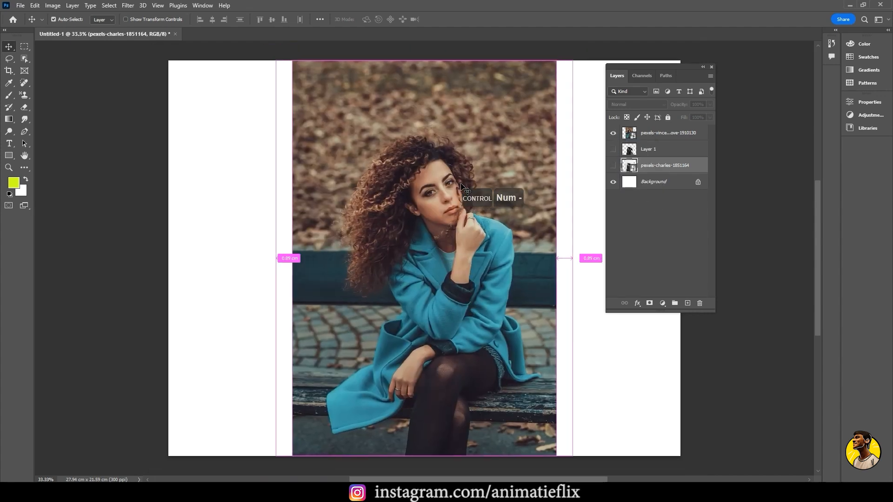
left_click_drag(475, 242, 444, 239)
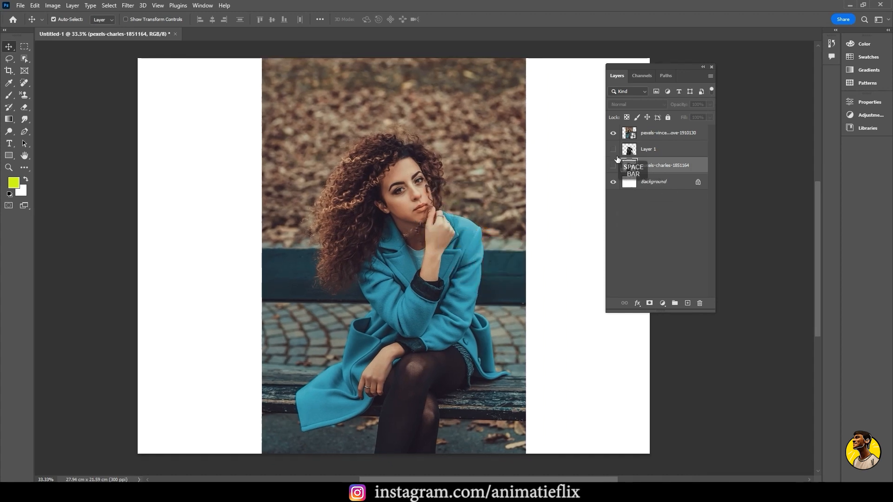
Display the original pug photo in place of the woman's photo and select the pug with the Select Subject command
left_click(613, 133)
left_click(613, 165)
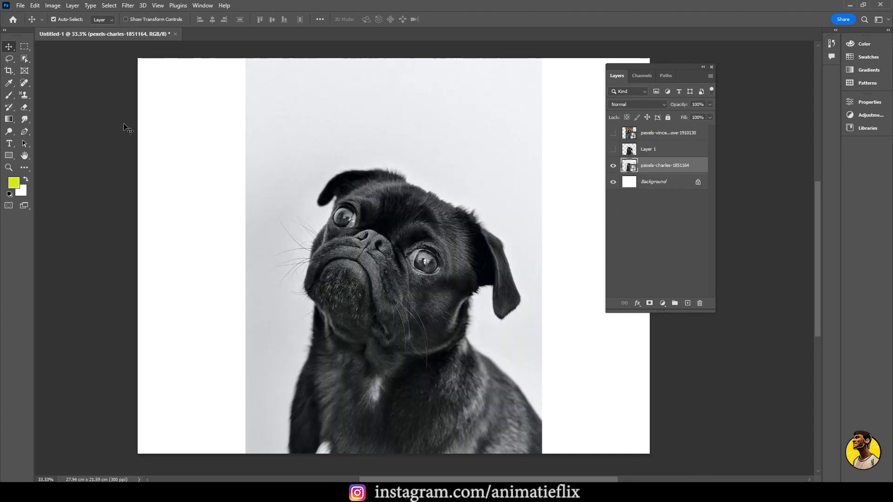
left_click(109, 5)
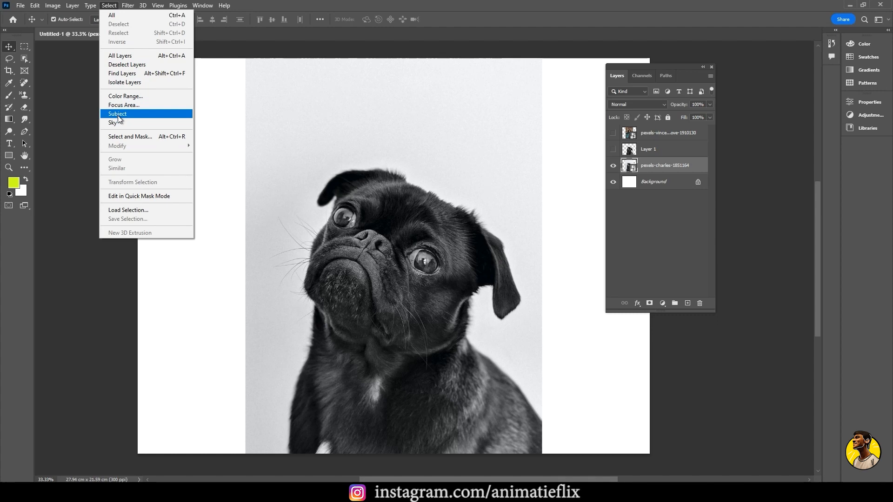
left_click(118, 114)
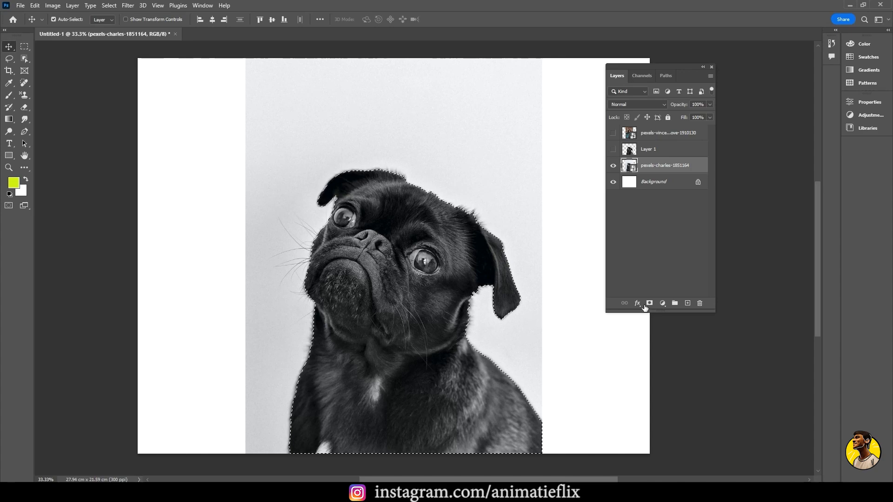
Add a layer mask from the selection to the pexels-charles-1851164 layer and hide the white Background layer
key("super+equal")
key("super+equal")
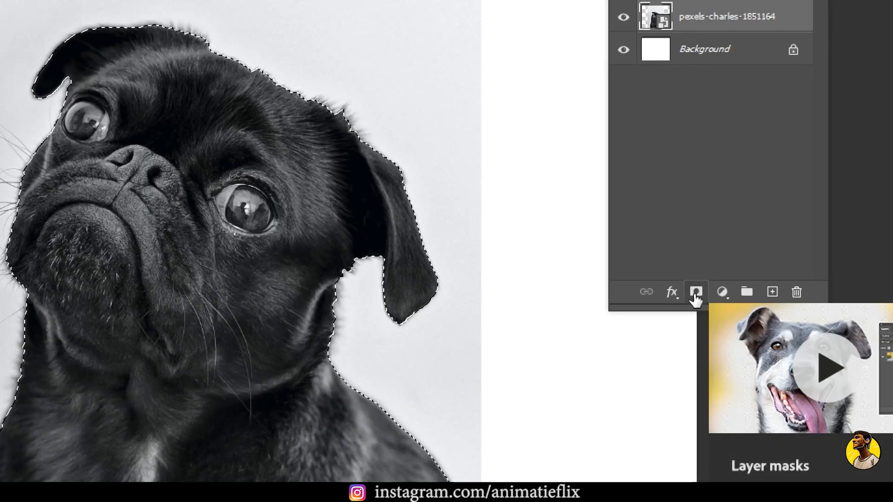
key("super+minus")
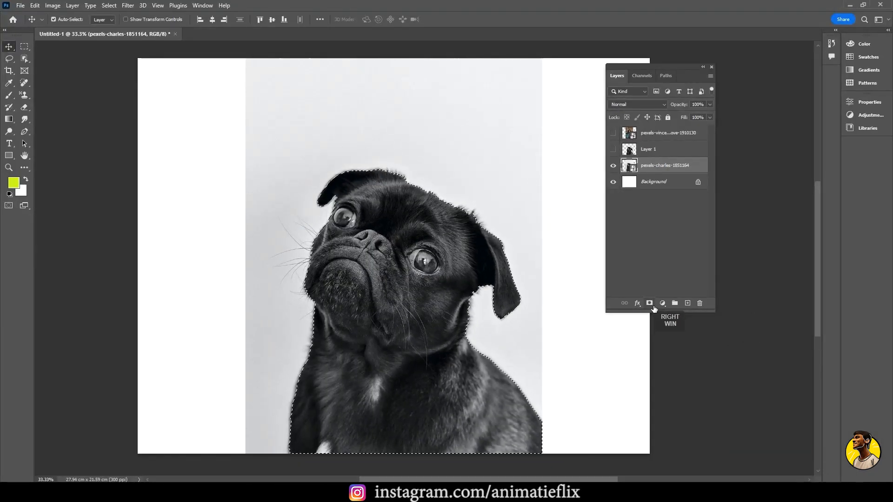
left_click(648, 303)
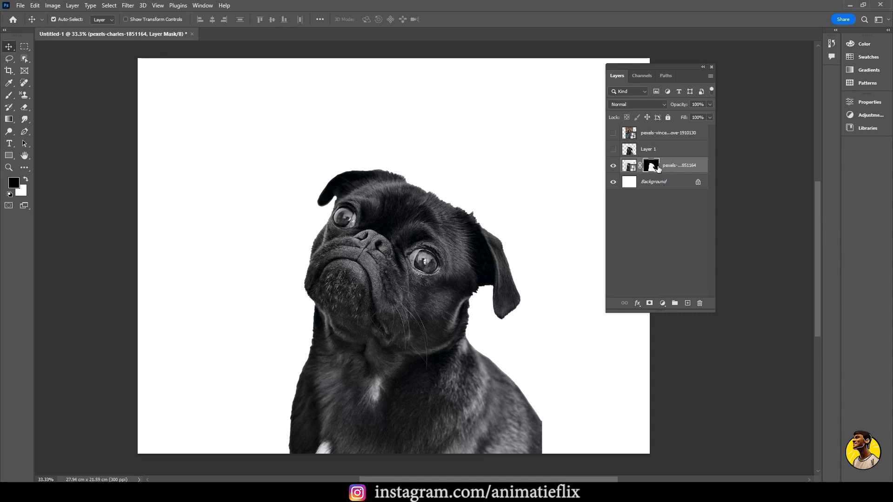
left_click(613, 182)
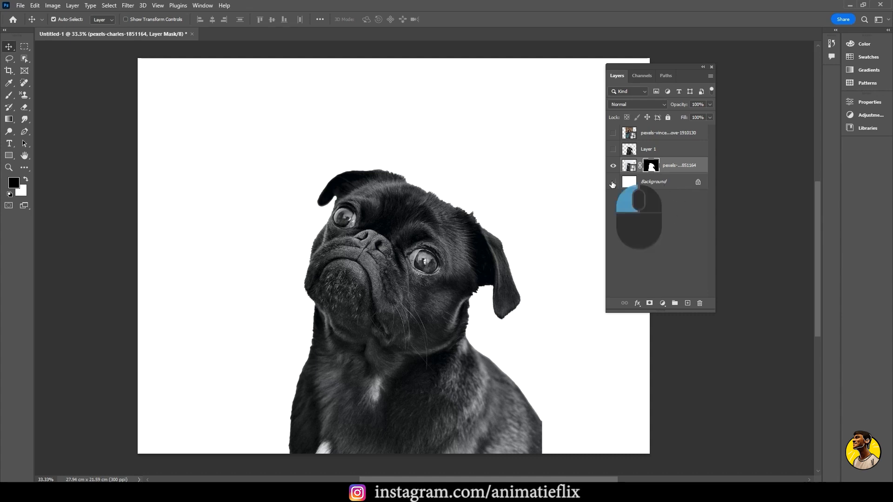
key("space")
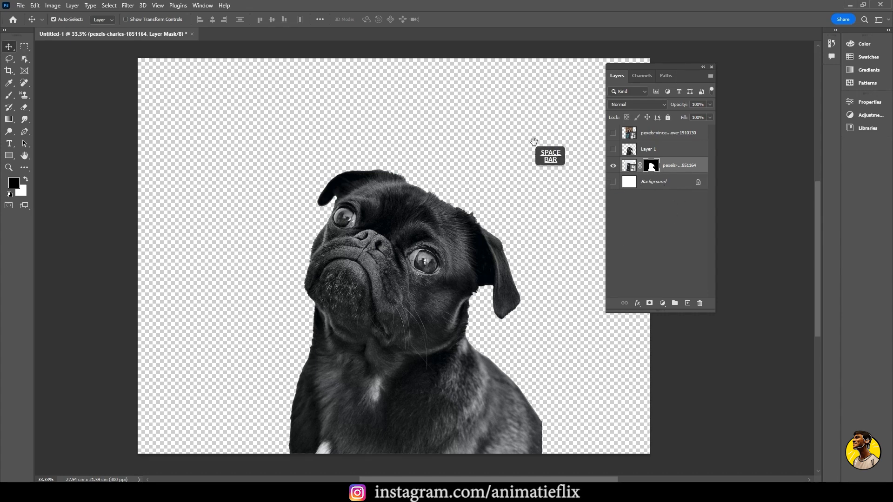
left_click_drag(534, 144, 476, 146)
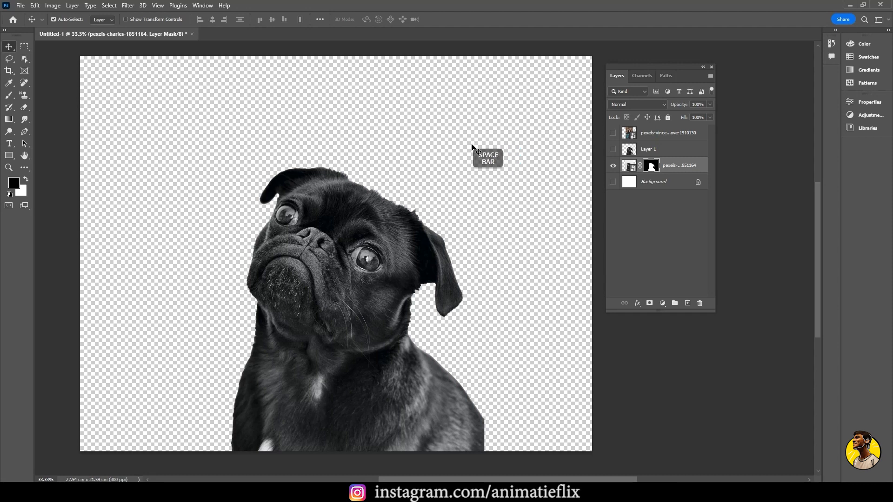
Switch to Paint and draw a large rough rectangle with a small triangle inside it using a black brush
key("super")
type("paint")
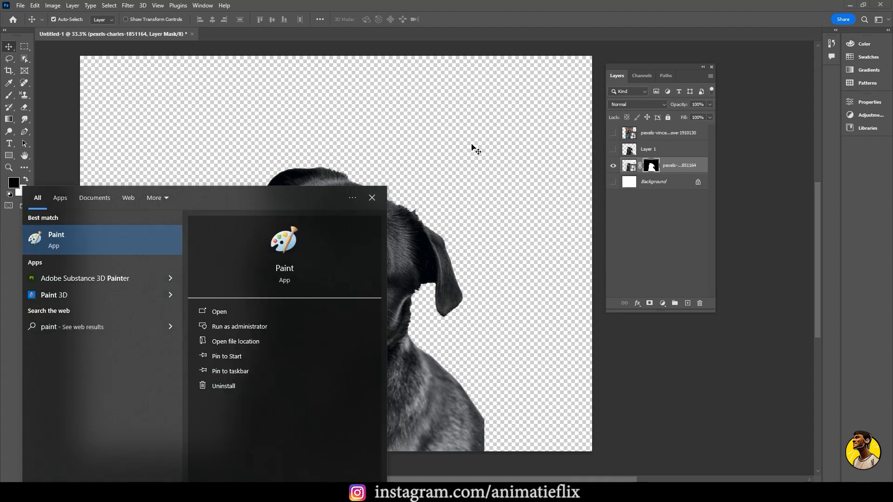
key("Return")
left_click_drag(270, 146, 270, 336)
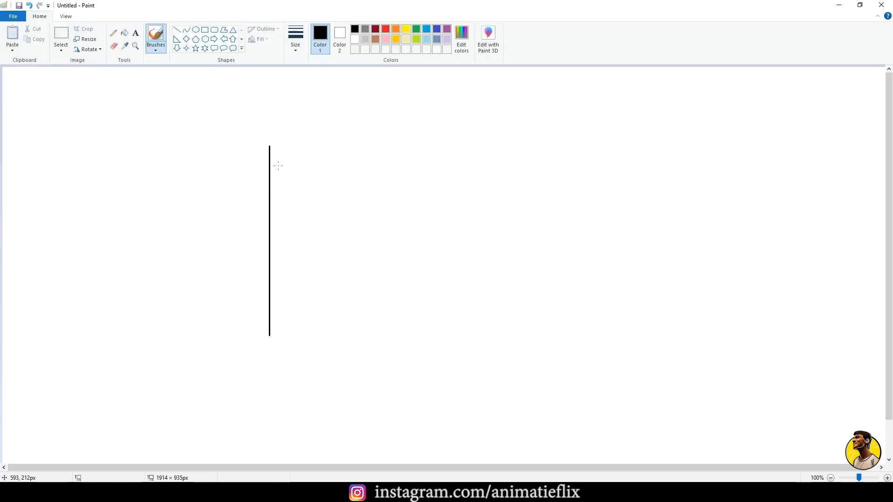
mouse_move(270, 146)
left_mouse_down()
mouse_move(515, 145)
mouse_move(540, 313)
mouse_move(297, 321)
mouse_move(272, 334)
left_mouse_up()
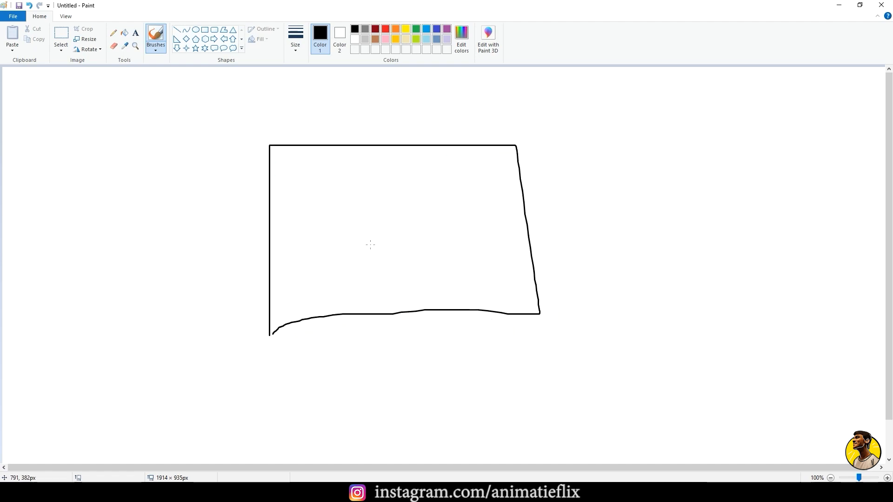
mouse_move(350, 241)
left_mouse_down()
mouse_move(384, 187)
mouse_move(405, 246)
mouse_move(343, 245)
mouse_move(357, 236)
left_mouse_up()
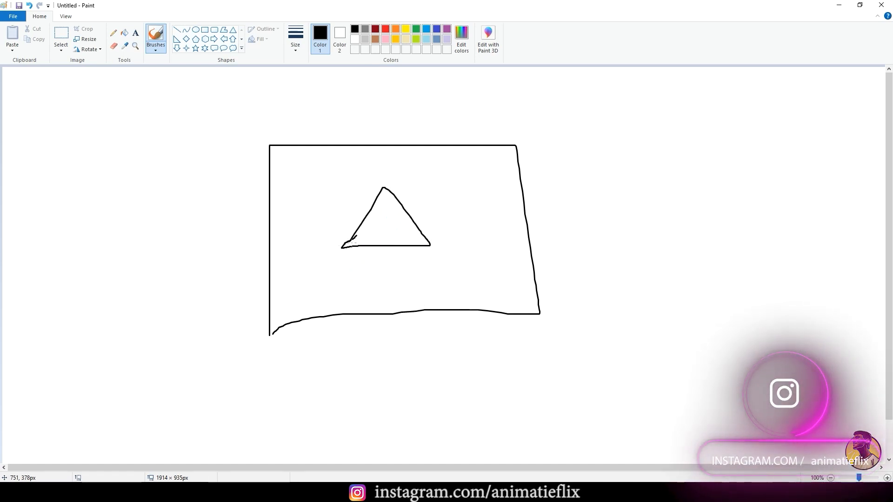
Surround the triangle with a dashed outline and draw an arrow from it to the handwritten label LM
mouse_move(335, 242)
left_mouse_down()
mouse_move(383, 177)
mouse_move(414, 200)
mouse_move(436, 246)
mouse_move(368, 263)
mouse_move(334, 262)
mouse_move(338, 241)
left_mouse_up()
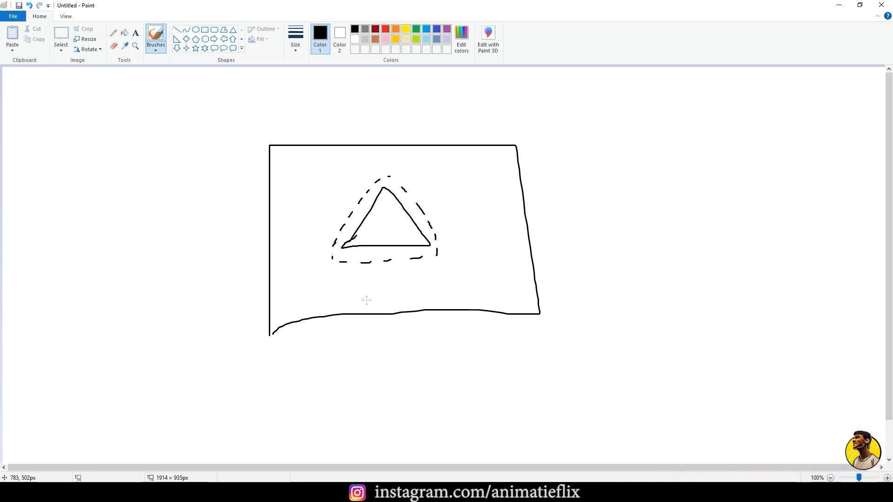
mouse_move(430, 210)
left_mouse_down()
mouse_move(560, 168)
mouse_move(560, 183)
left_mouse_up()
mouse_move(605, 130)
left_mouse_down()
mouse_move(640, 158)
mouse_move(643, 147)
mouse_move(677, 146)
left_mouse_up()
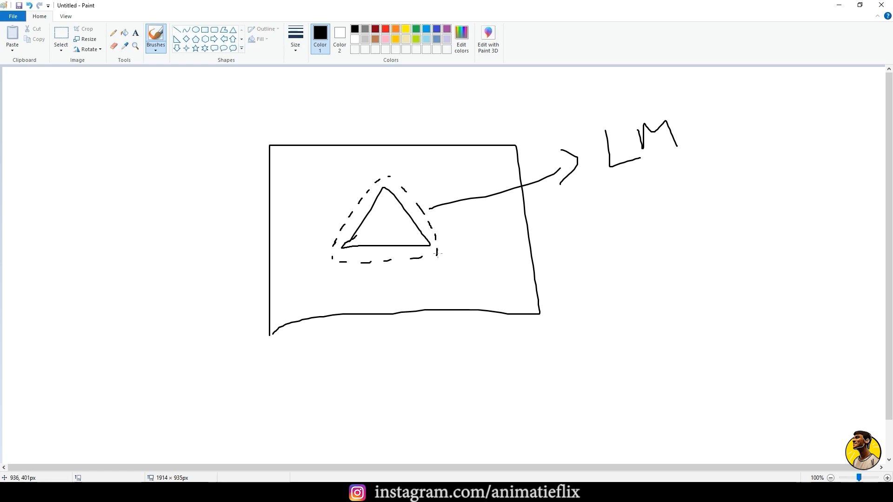
Draw a second arrow from the dashed outline out of the rectangle to a large V
left_click_drag(436, 253, 558, 267)
mouse_move(563, 256)
left_mouse_down()
mouse_move(579, 270)
mouse_move(564, 286)
left_mouse_up()
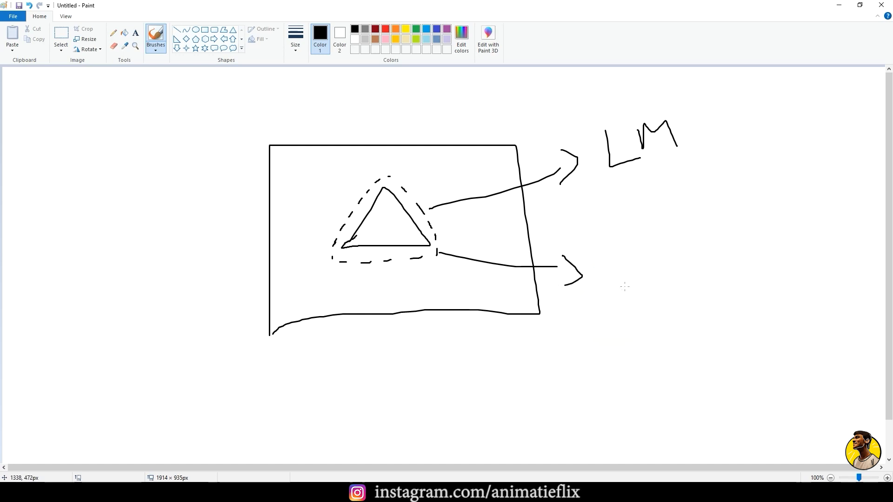
mouse_move(612, 257)
left_mouse_down()
mouse_move(628, 286)
mouse_move(666, 245)
left_mouse_up()
Hatch the area of the rectangle outside the dashed outline with short diagonal strokes
left_click_drag(278, 196, 333, 161)
mouse_move(286, 211)
left_mouse_down()
mouse_move(333, 161)
mouse_move(358, 174)
left_mouse_up()
mouse_move(278, 287)
left_mouse_down()
mouse_move(315, 270)
mouse_move(362, 283)
left_mouse_up()
left_click_drag(394, 295, 438, 280)
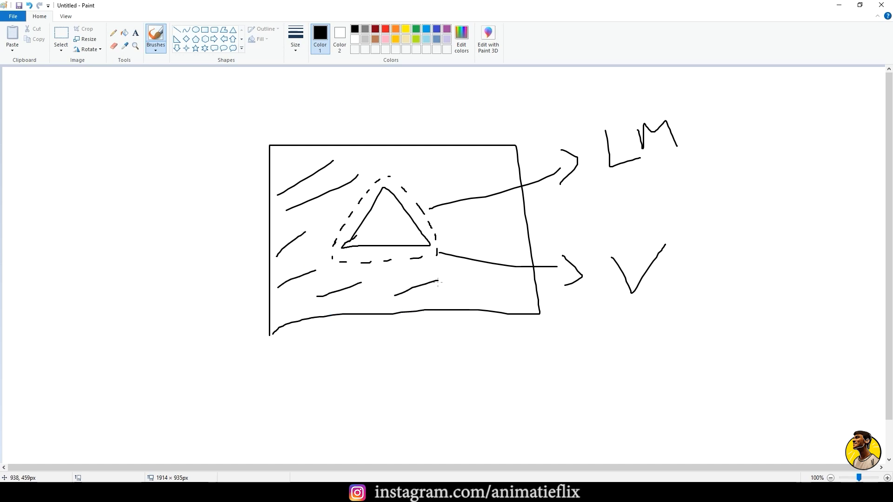
Draw an arrow from the hatched area out past the rectangle's lower-left corner and label it Hide
mouse_move(273, 295)
left_mouse_down()
mouse_move(207, 346)
mouse_move(229, 371)
left_mouse_up()
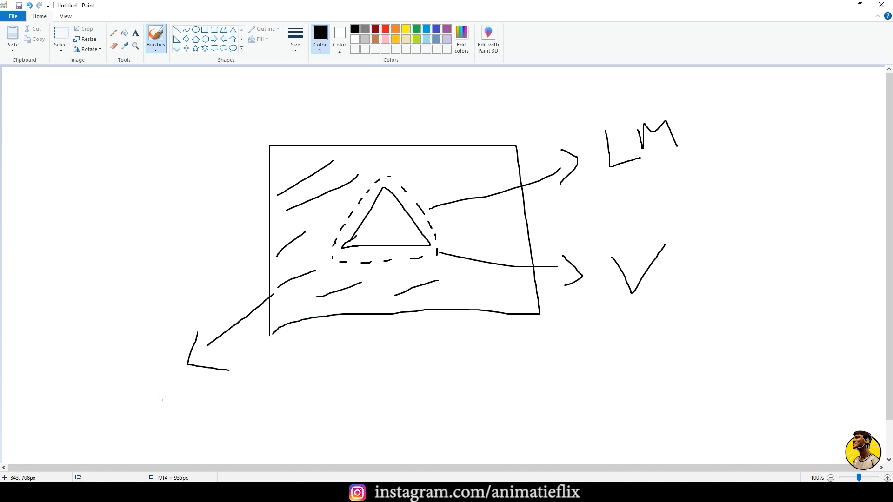
mouse_move(144, 377)
left_mouse_down()
mouse_move(147, 402)
mouse_move(168, 381)
left_mouse_up()
mouse_move(168, 372)
left_mouse_down()
mouse_move(171, 398)
mouse_move(183, 404)
mouse_move(182, 387)
mouse_move(201, 404)
mouse_move(215, 400)
left_mouse_up()
mouse_move(214, 381)
left_mouse_down()
mouse_move(216, 403)
mouse_move(248, 410)
left_mouse_up()
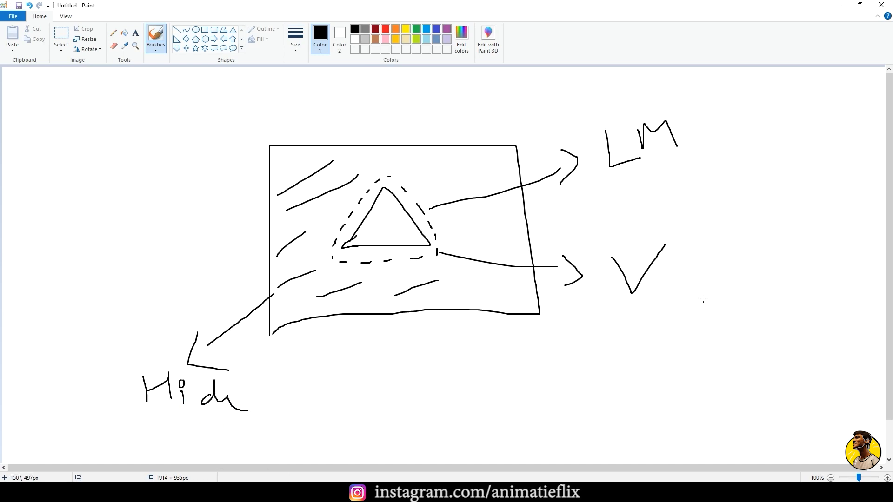
Complete the V beside the second arrow into the handwritten word Visible and switch back to Photoshop
mouse_move(685, 280)
left_mouse_down()
mouse_move(682, 296)
mouse_move(697, 292)
left_mouse_up()
mouse_move(724, 262)
left_mouse_down()
mouse_move(744, 294)
mouse_move(770, 294)
left_mouse_up()
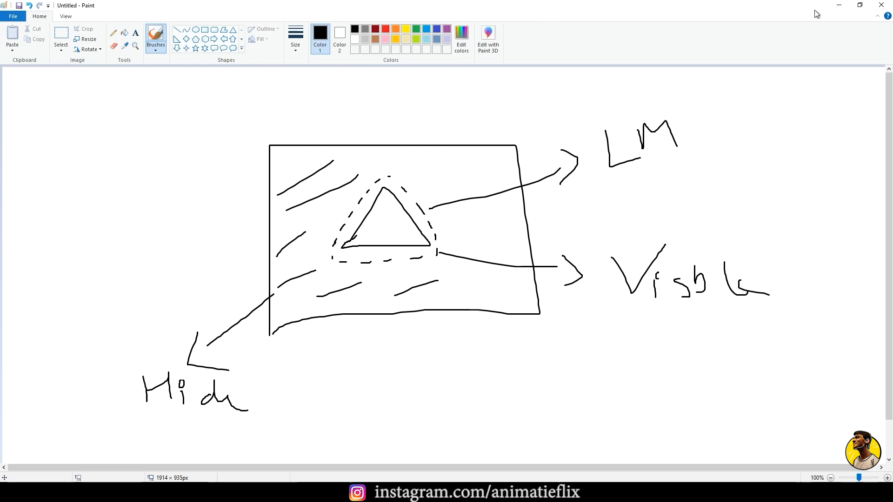
left_click(839, 5)
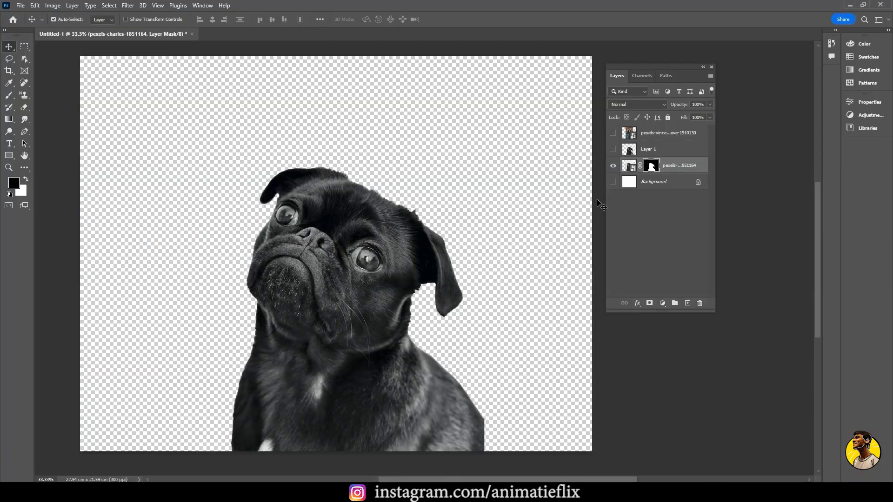
Disable the layer mask on the pug photo layer to reveal the original background, and enable it again
key("super+equal")
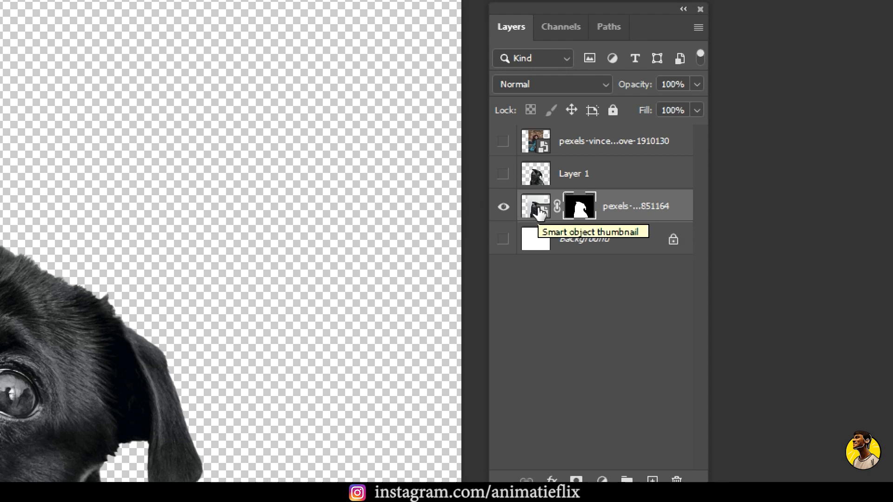
right_click(580, 208)
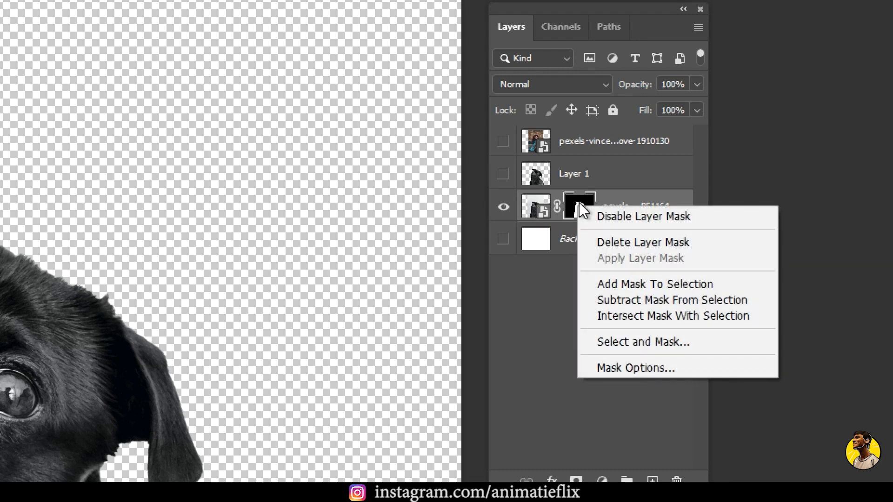
left_click(598, 216)
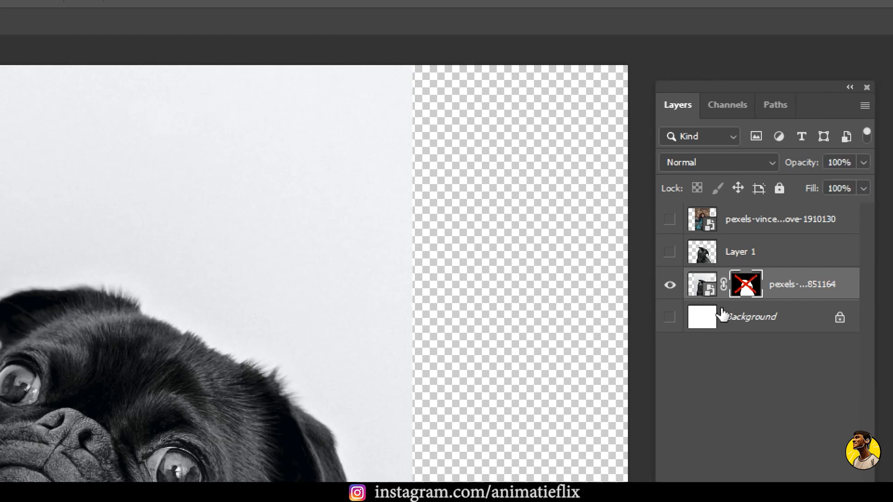
right_click(812, 282)
left_click(775, 293)
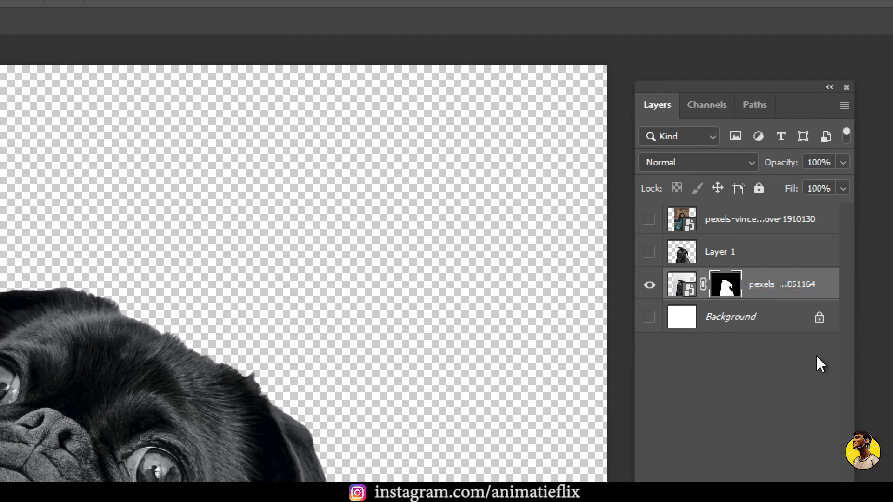
Open the pug layer's mask in the Select and Mask workspace
right_click(740, 283)
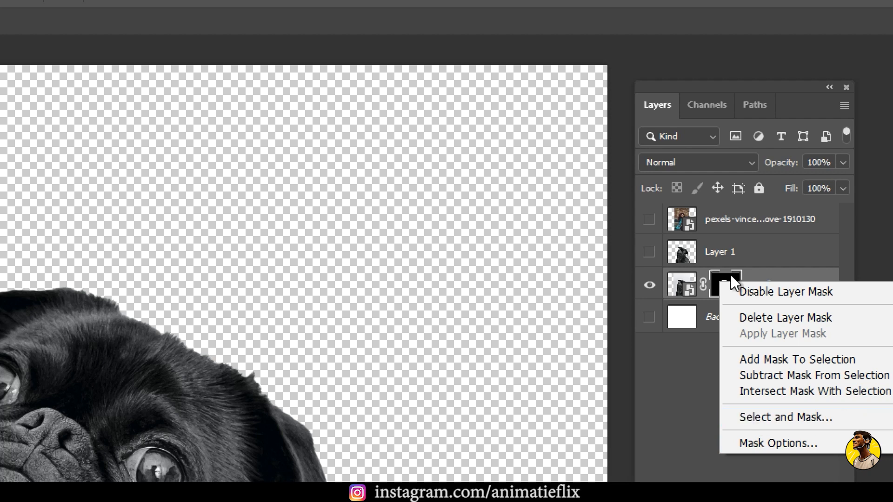
left_click(757, 259)
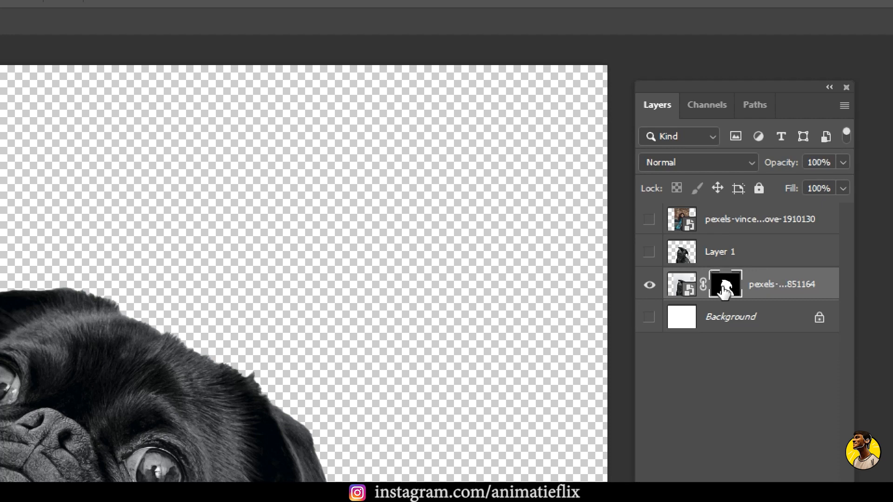
left_click(726, 289)
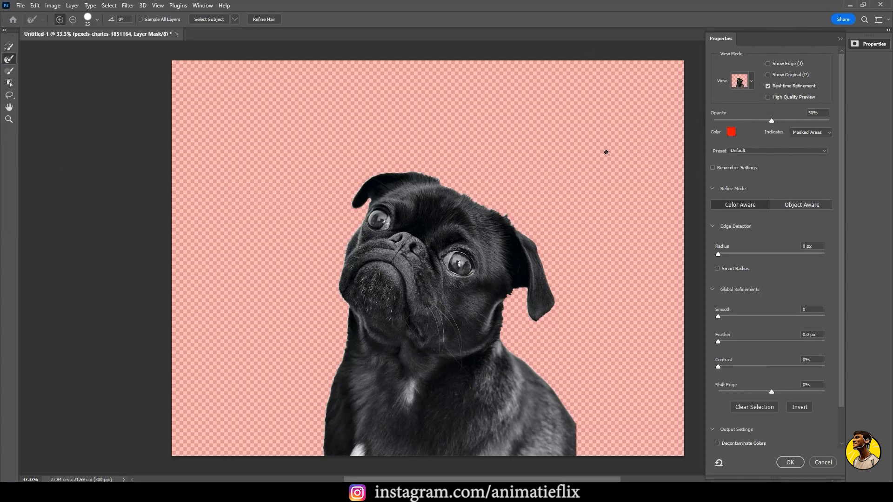
Preview the pug's fur edge in the Onion Skin, Marching Ants and Black & White view modes, and return to Overlay
scroll(528, 226, "up", 5)
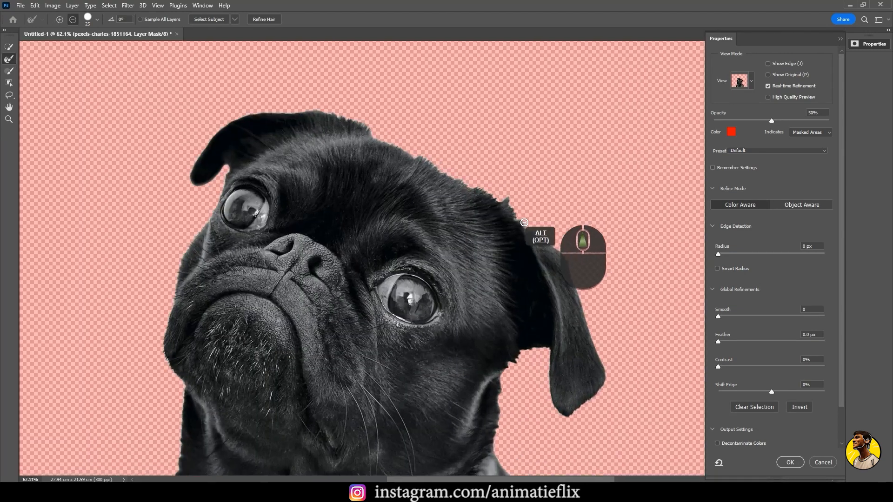
scroll(525, 223, "up", 4)
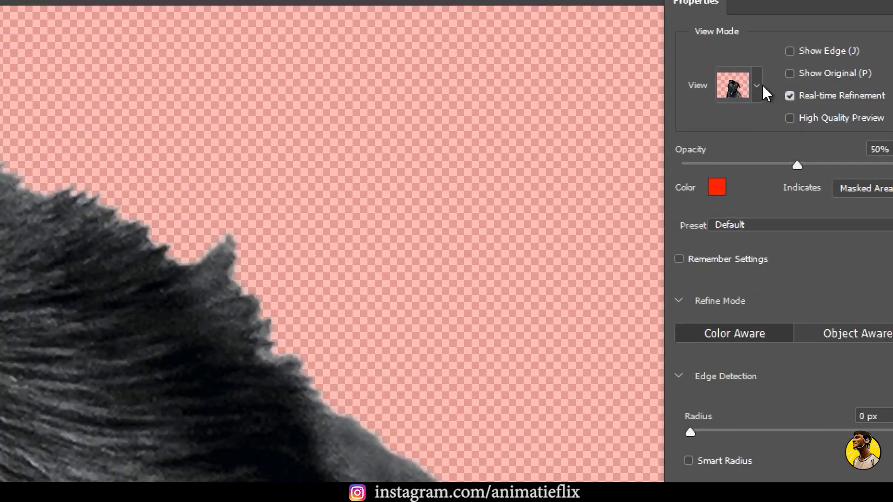
left_click(757, 86)
left_click(729, 136)
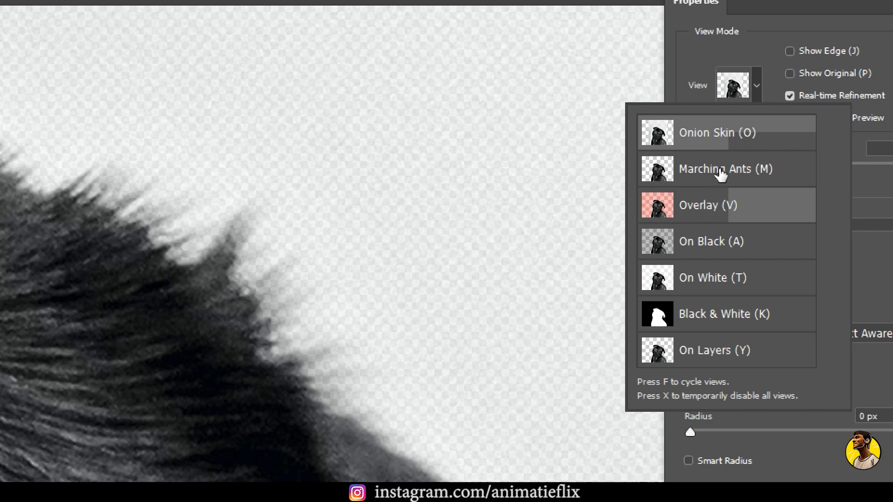
left_click(720, 173)
left_click(719, 212)
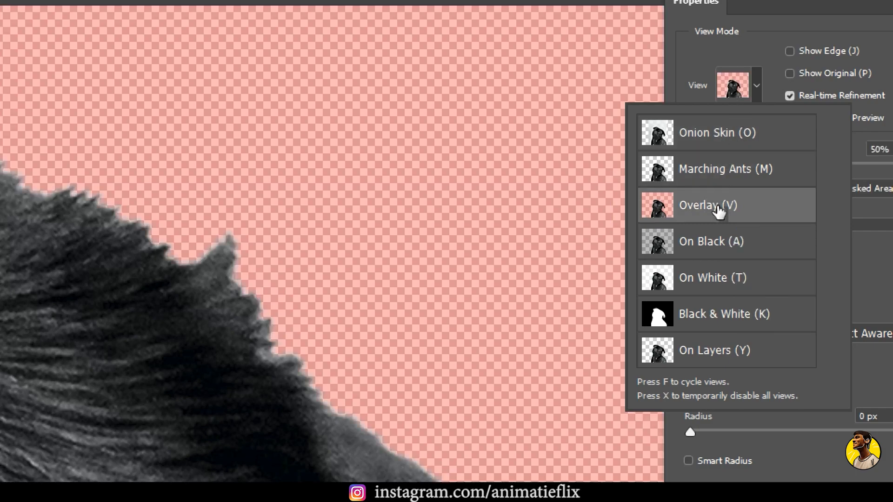
left_click(713, 309)
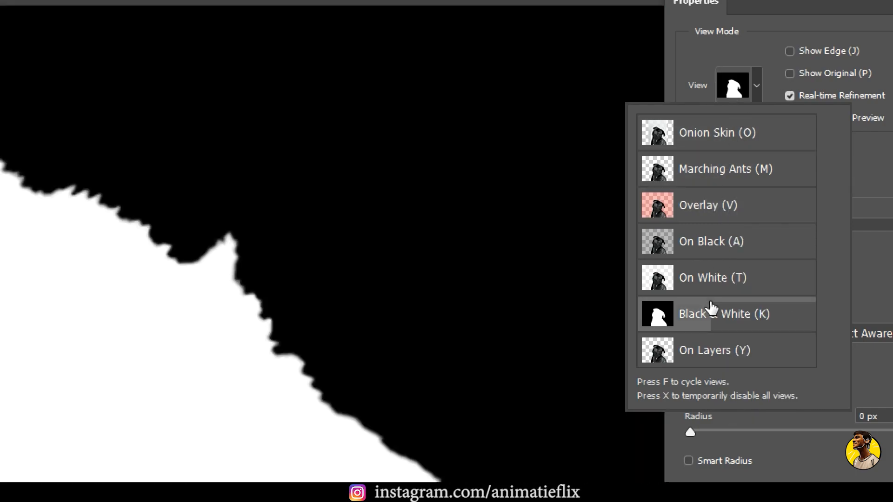
left_click(708, 208)
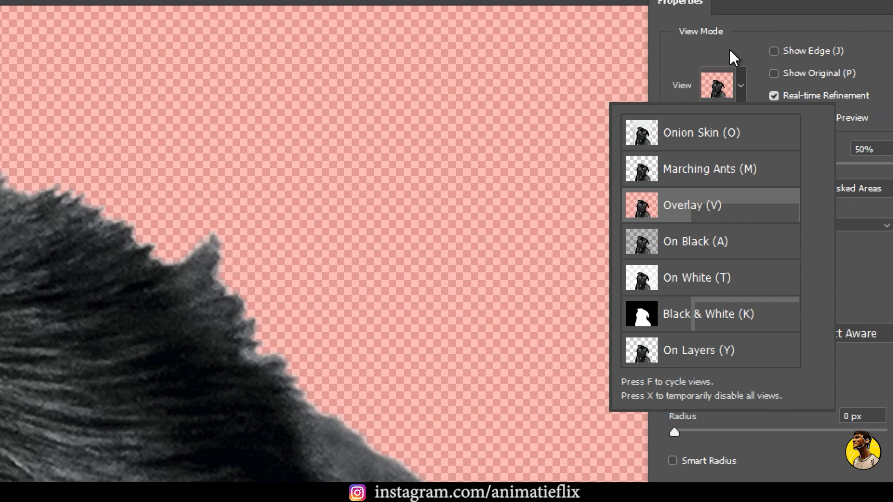
left_click(756, 57)
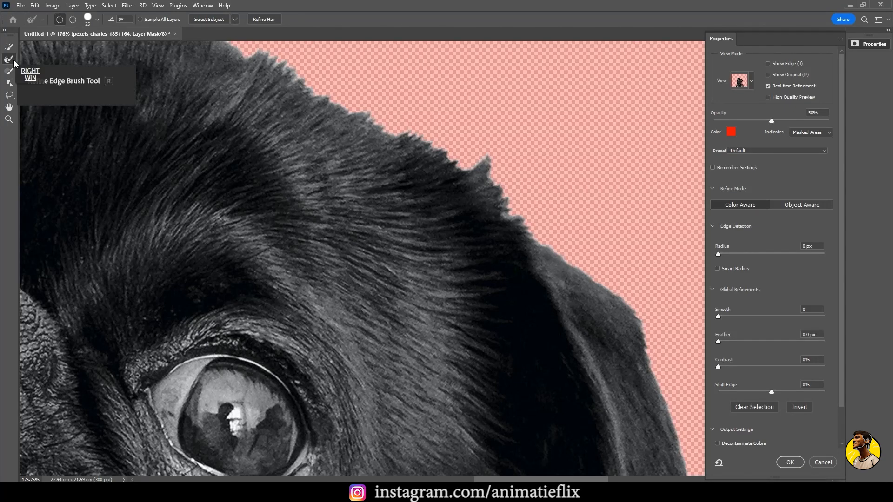
key("super+equal")
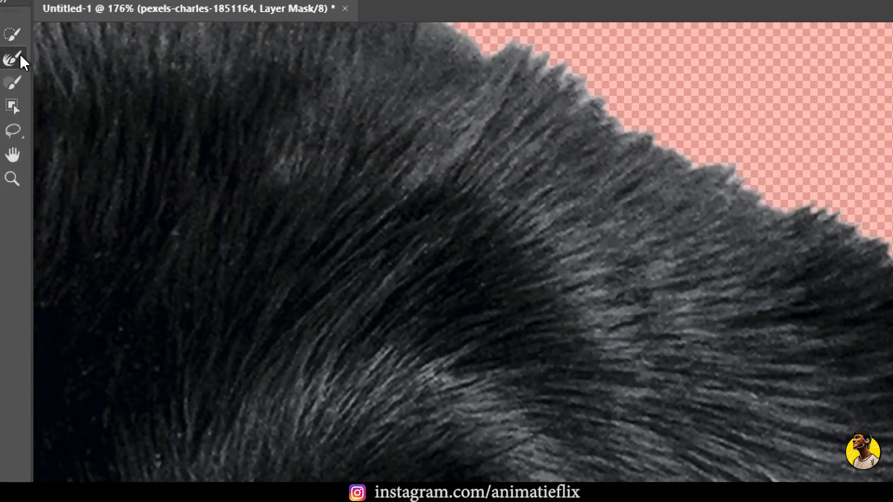
key("super+minus")
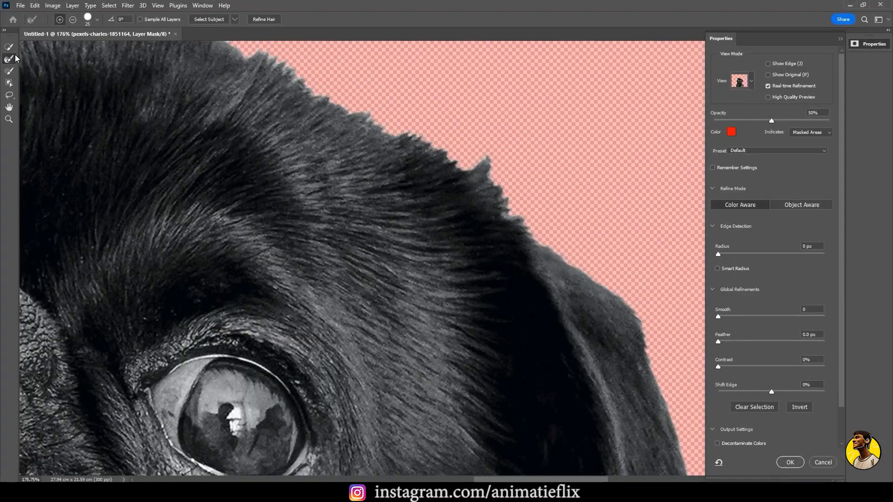
scroll(454, 175, "up", 2)
key("super")
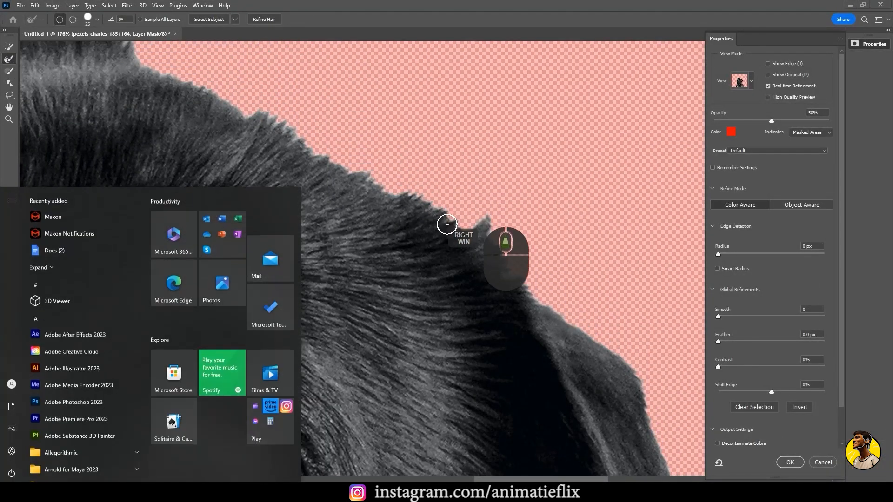
key("super")
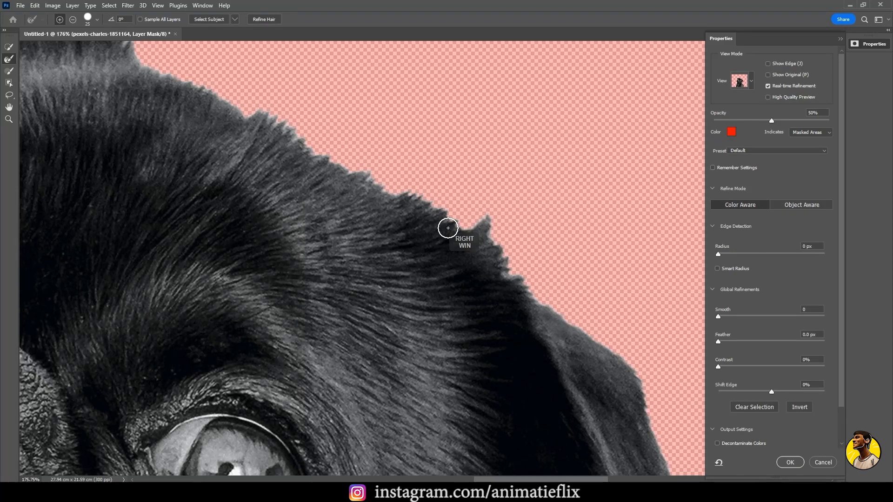
Brush along the fur outline with the Refine Edge Brush, from the notch beside the pointed tuft down to the top of the hanging ear
scroll(448, 228, "up", 5)
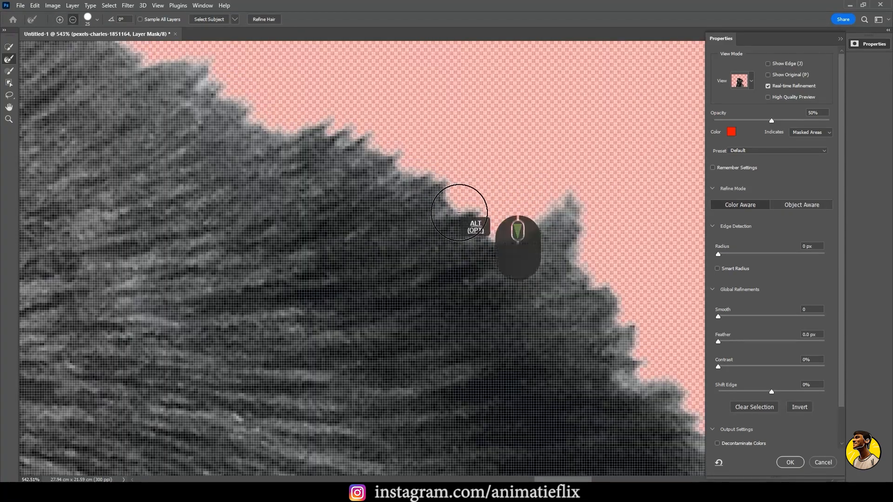
scroll(459, 212, "down", 2)
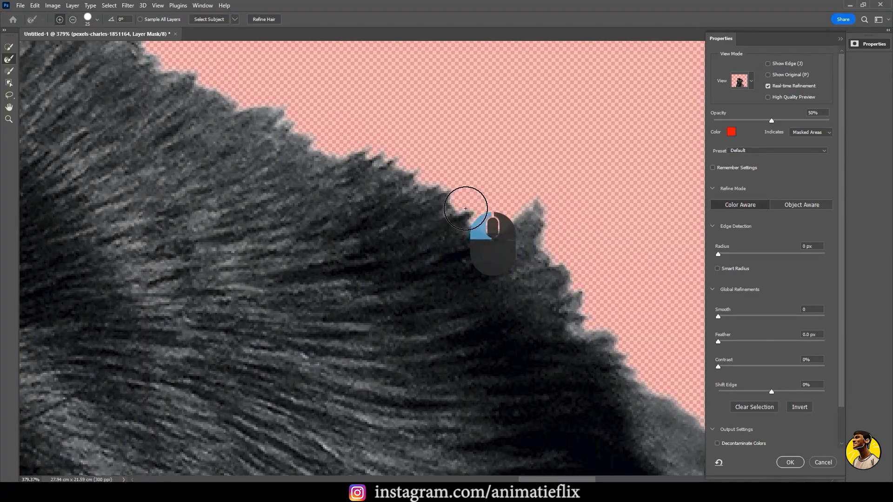
mouse_move(465, 209)
left_mouse_down()
mouse_move(477, 223)
mouse_move(494, 219)
left_mouse_up()
mouse_move(550, 227)
left_mouse_down()
mouse_move(545, 204)
mouse_move(557, 259)
mouse_move(582, 297)
mouse_move(593, 277)
mouse_move(590, 324)
mouse_move(602, 318)
mouse_move(623, 339)
left_mouse_up()
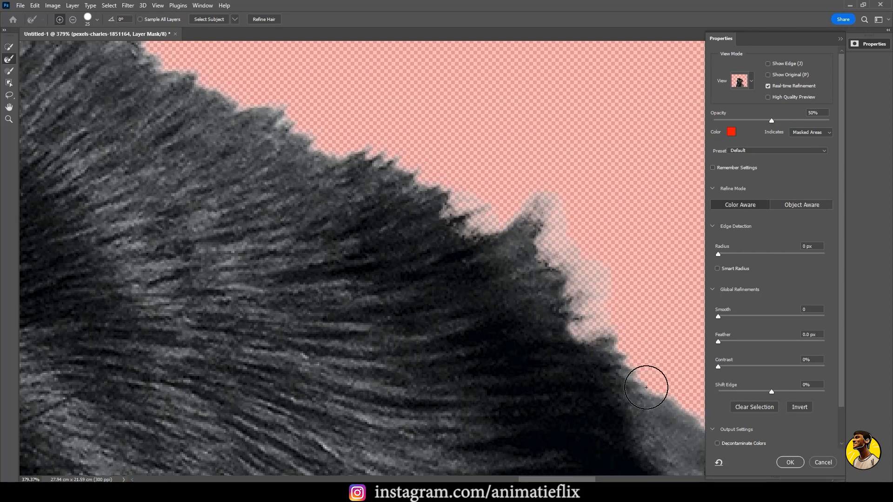
key("space")
left_click_drag(466, 248, 222, 118)
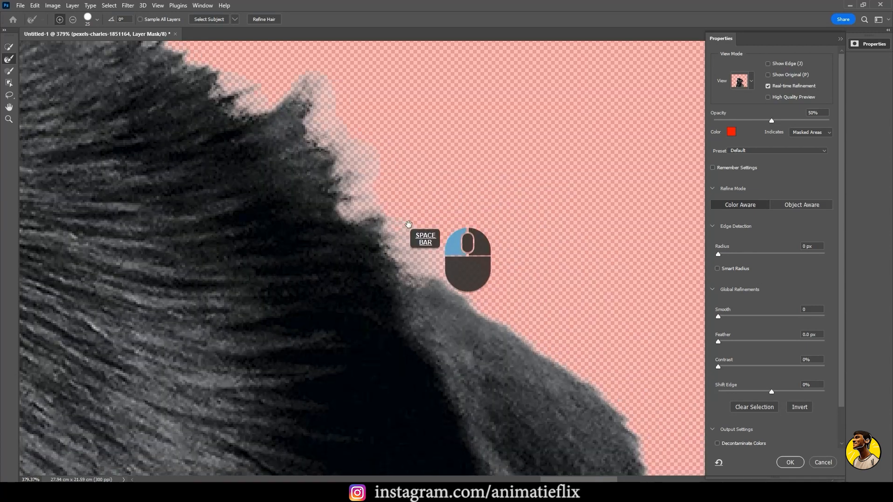
left_click_drag(456, 293, 468, 283)
left_click_drag(483, 313, 553, 335)
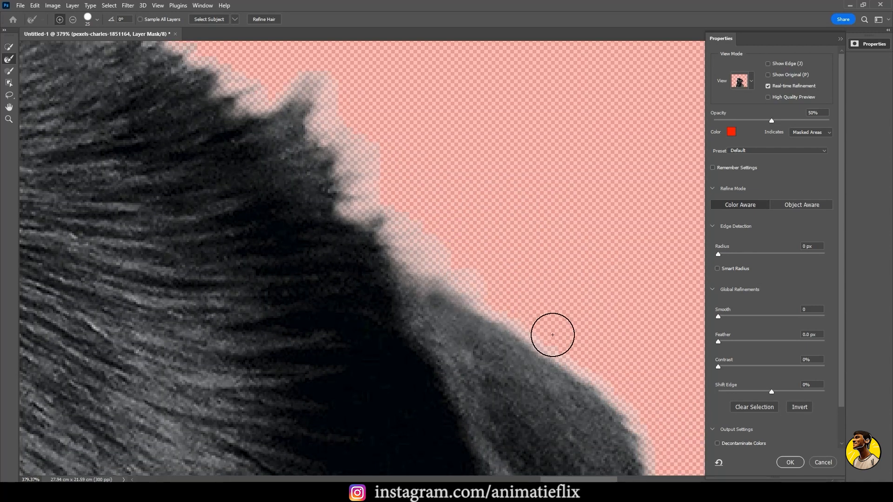
Brush the Refine Edge Brush over the jagged fur and upper edge of the pug's folded-back ear
key("space")
left_click_drag(220, 163, 522, 265)
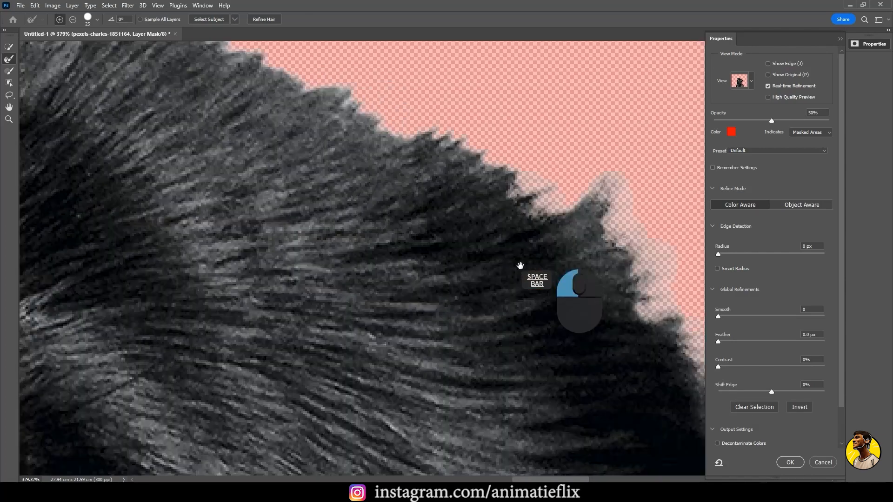
left_click_drag(394, 227, 399, 228)
left_click_drag(214, 160, 457, 299)
left_click_drag(405, 81, 560, 281)
left_click_drag(224, 121, 443, 290)
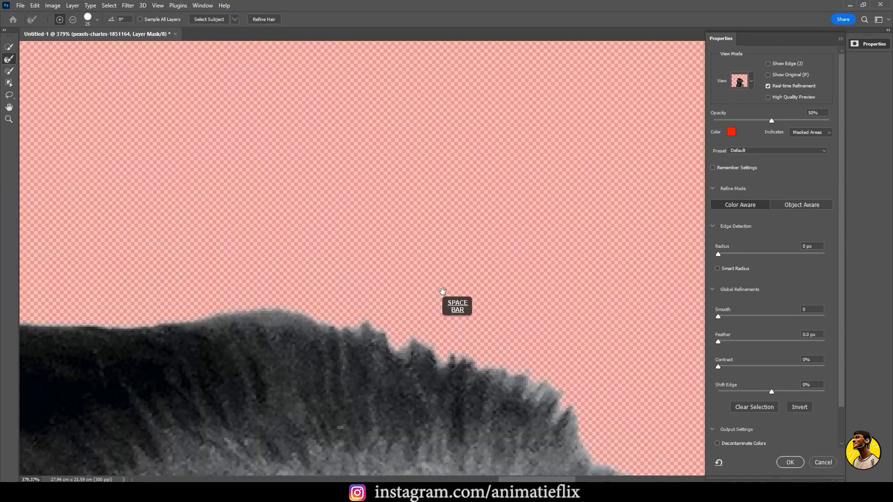
left_click_drag(392, 242, 426, 273)
mouse_move(567, 400)
left_mouse_down()
mouse_move(552, 389)
mouse_move(526, 395)
mouse_move(526, 383)
mouse_move(493, 393)
mouse_move(493, 384)
mouse_move(441, 376)
mouse_move(354, 337)
mouse_move(340, 274)
mouse_move(449, 219)
left_mouse_up()
left_click_drag(373, 236, 183, 247)
key("space")
left_click_drag(191, 208, 508, 173)
mouse_move(431, 206)
left_mouse_down()
mouse_move(341, 205)
mouse_move(288, 219)
left_mouse_up()
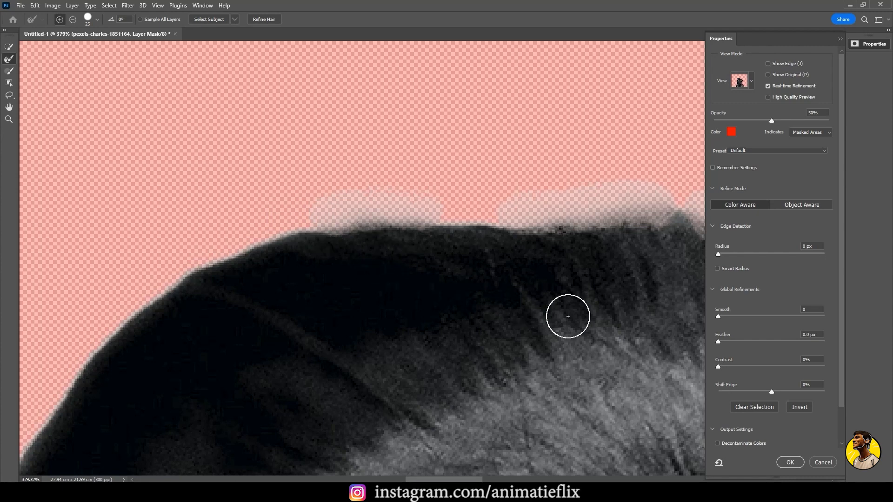
Set the mask's global refinements to Feather 1 px, Contrast 1% and Smooth 1
key("space")
left_click_drag(595, 254, 463, 258)
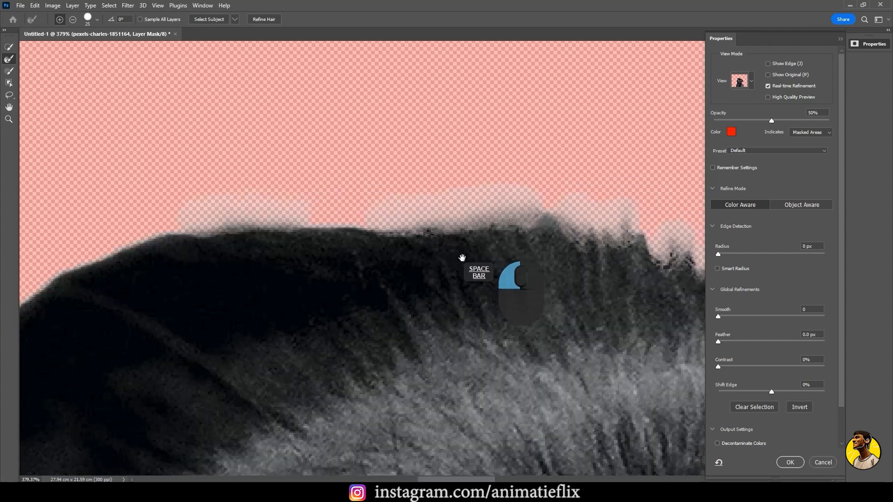
left_click(813, 335)
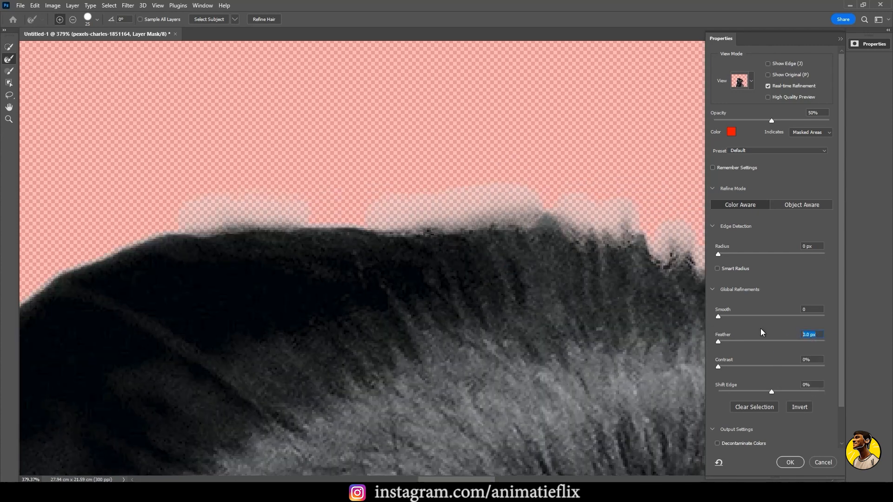
type("1")
key("Tab")
type("1")
key("Tab")
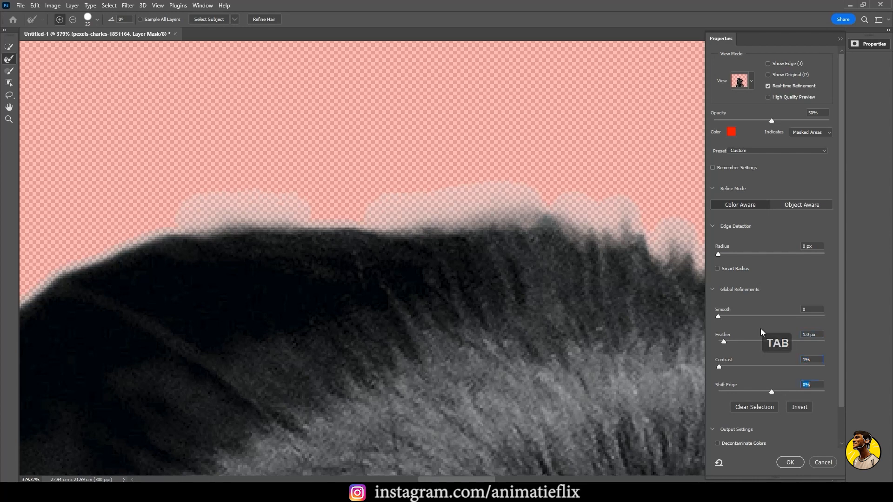
left_click(811, 309)
type("1")
key("Tab")
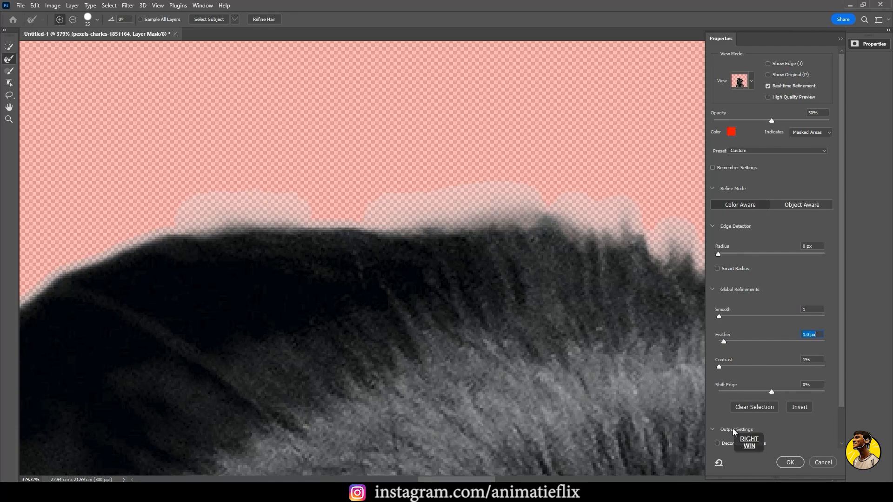
Turn on Decontaminate Colors in the output settings of the refined mask
key("super+equal")
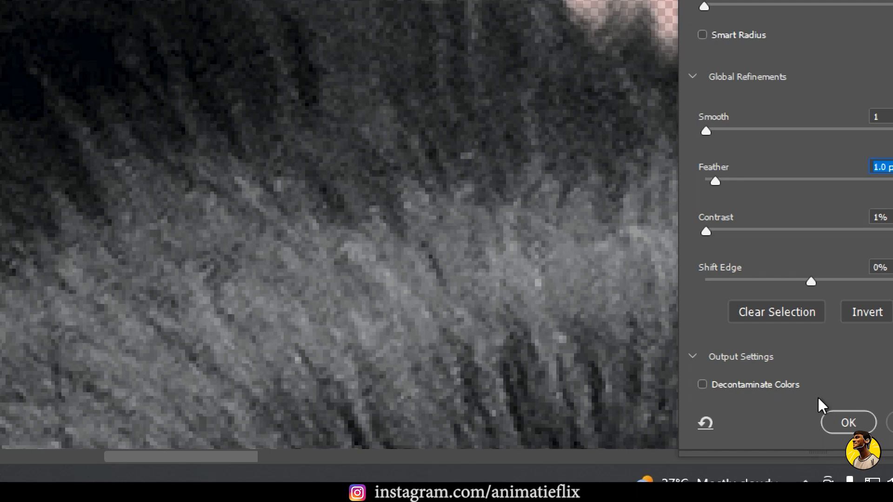
left_click(703, 385)
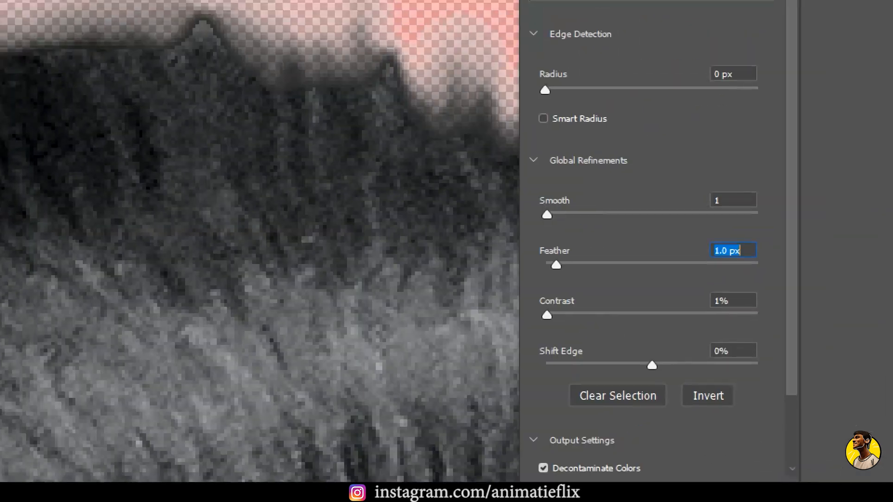
key("super+minus")
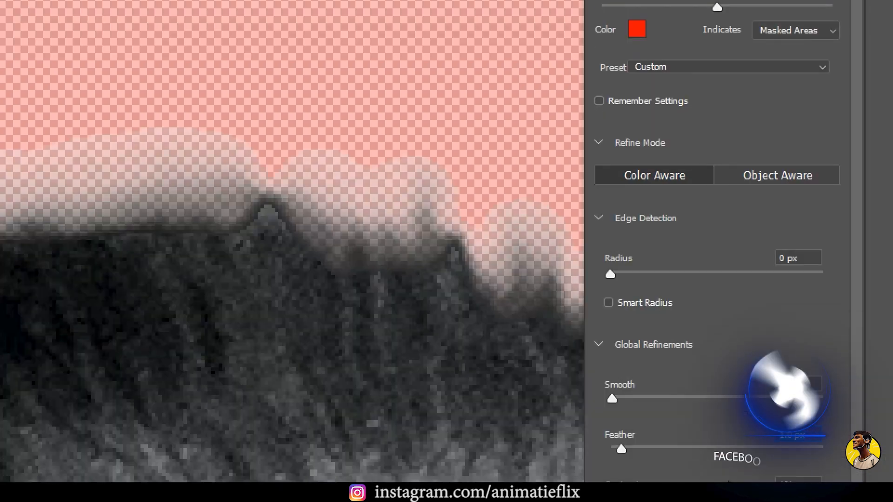
Apply the pug's mask refinement and inspect the fur edges of the resulting cutout
key("super+minus")
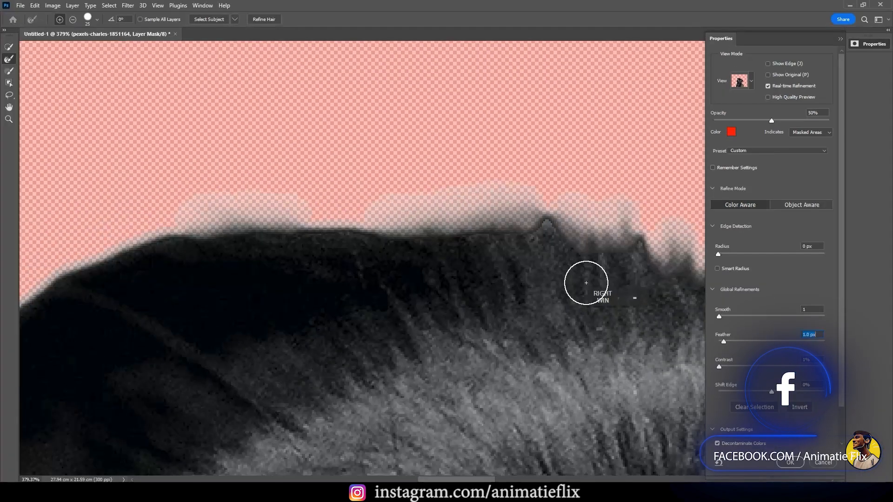
left_click(787, 463)
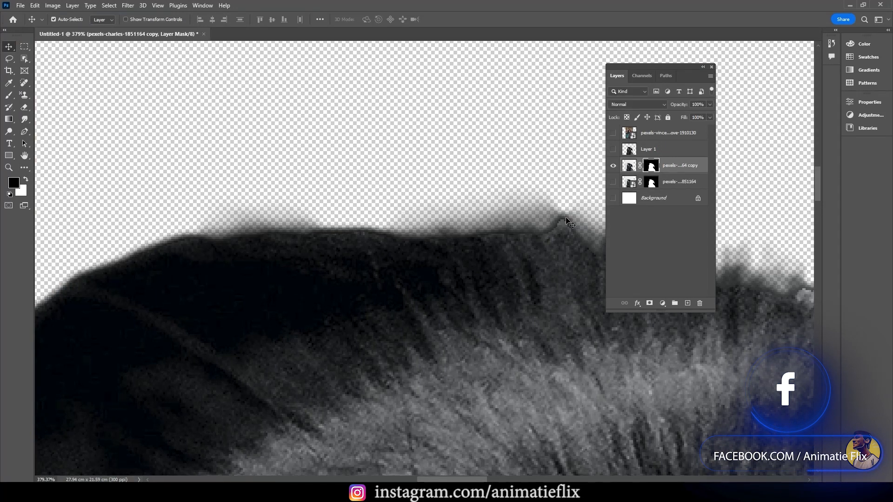
left_click_drag(677, 70, 612, 70)
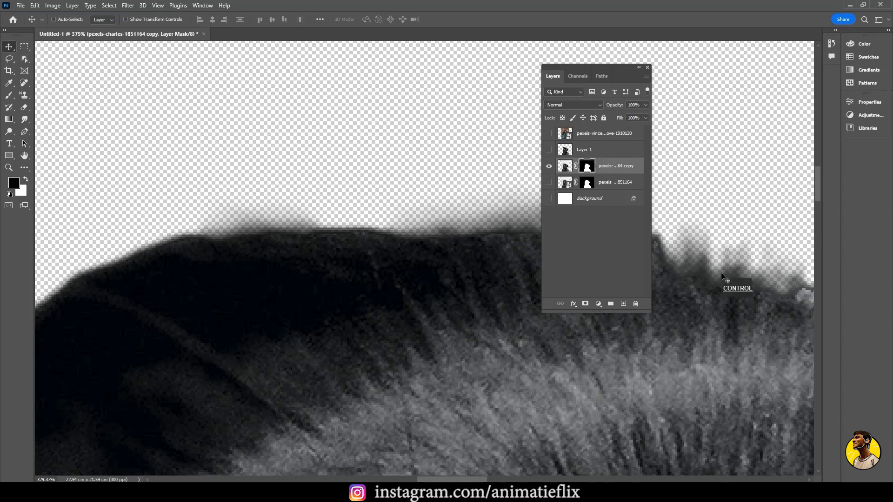
key("ctrl+0")
scroll(479, 209, "up", 5)
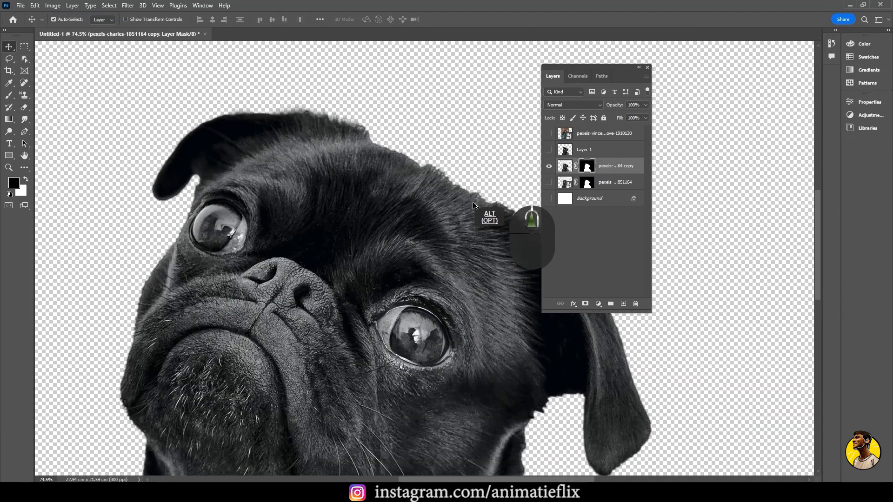
scroll(473, 205, "up", 2)
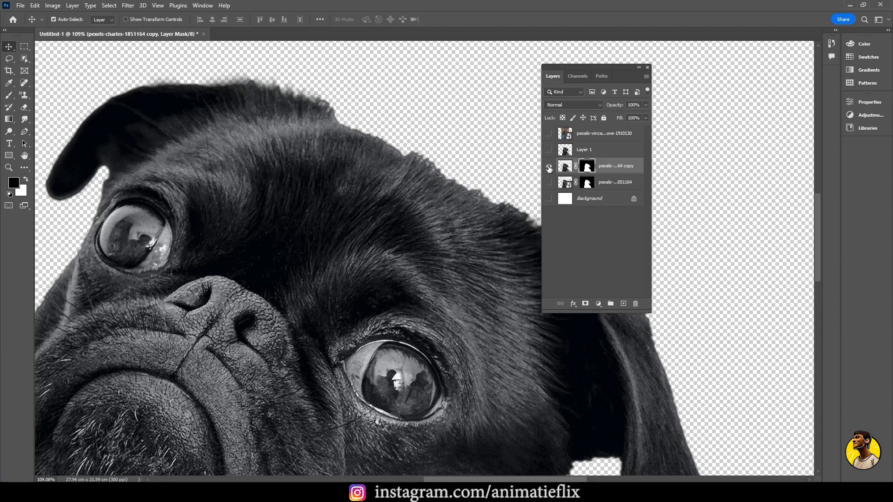
Hide the refined pug layer and show the photo layer of the curly-haired woman
left_click(549, 166)
left_click(549, 134)
key("ctrl+KP_0")
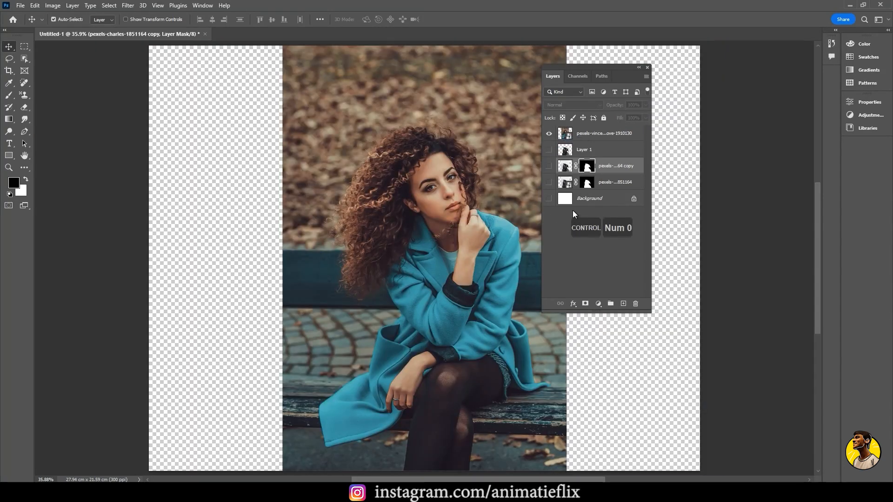
left_click_drag(602, 68, 668, 72)
scroll(386, 194, "up", 3)
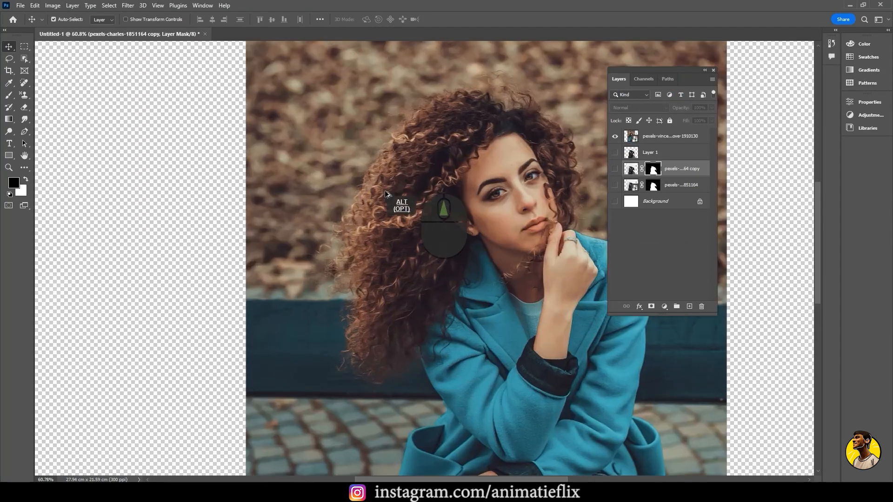
scroll(386, 194, "up", 2)
left_click_drag(479, 184, 370, 221)
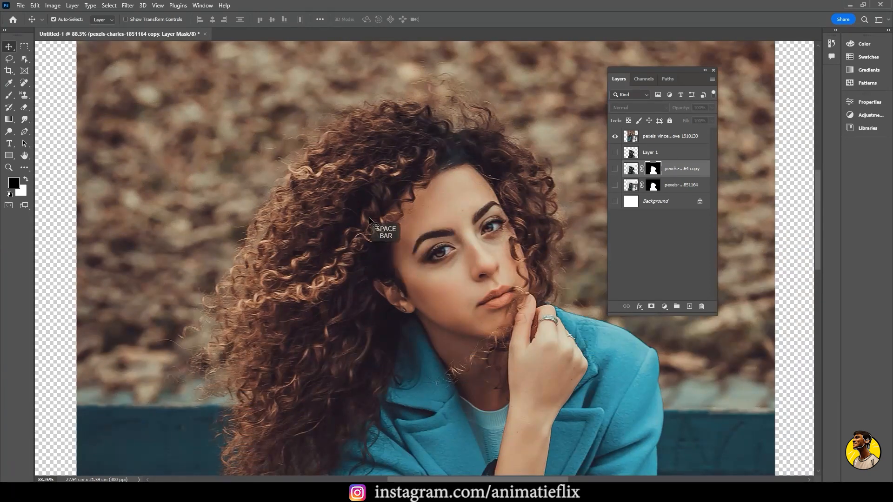
key("ctrl+KP_0")
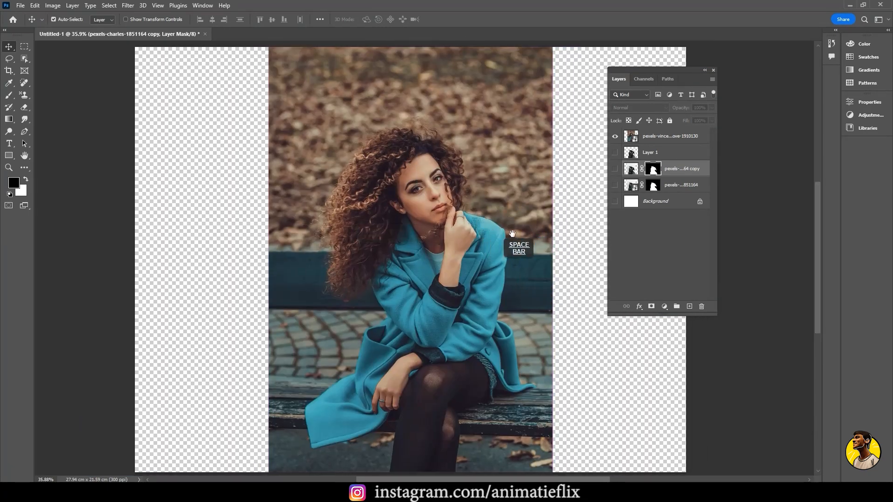
Select the woman in her photo layer with the Select Subject command and turn the selection into a layer mask
left_click(685, 142)
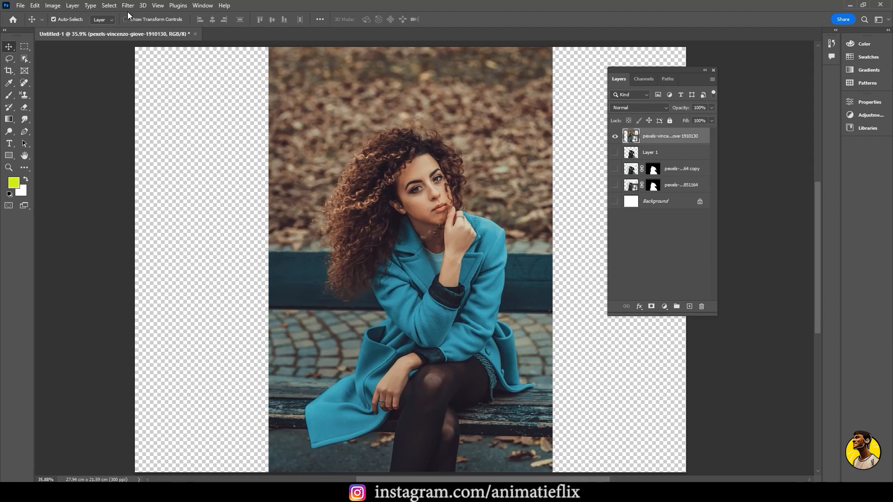
left_click(104, 5)
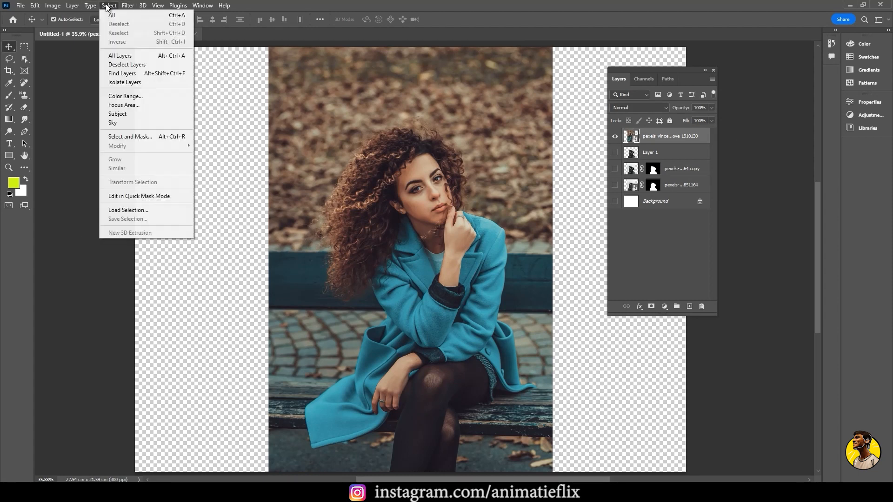
left_click(119, 114)
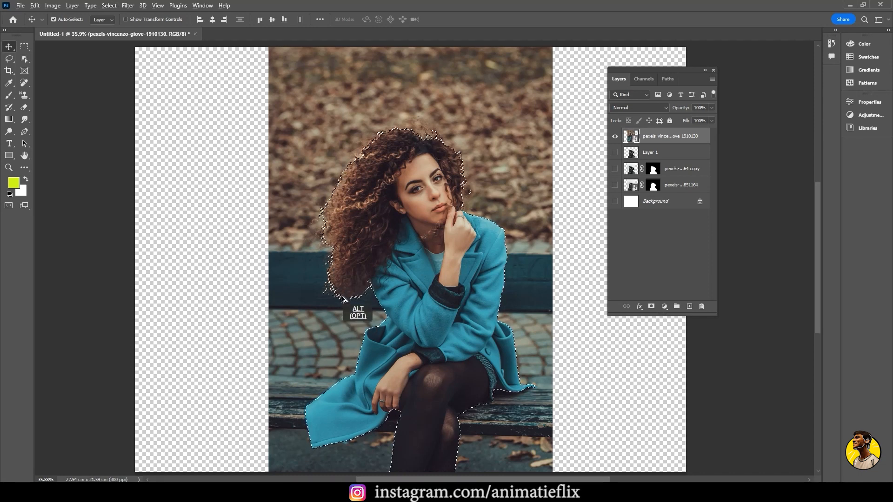
scroll(337, 289, "up", 5)
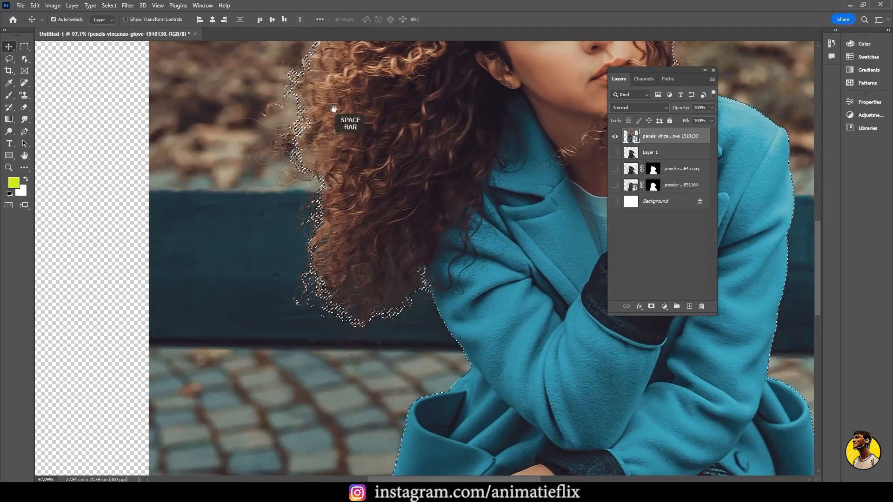
left_click_drag(333, 111, 298, 242)
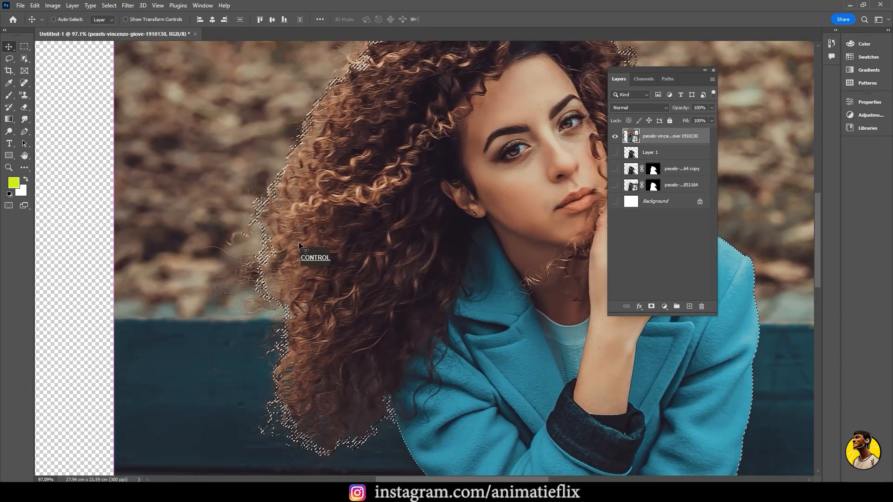
key("ctrl+0")
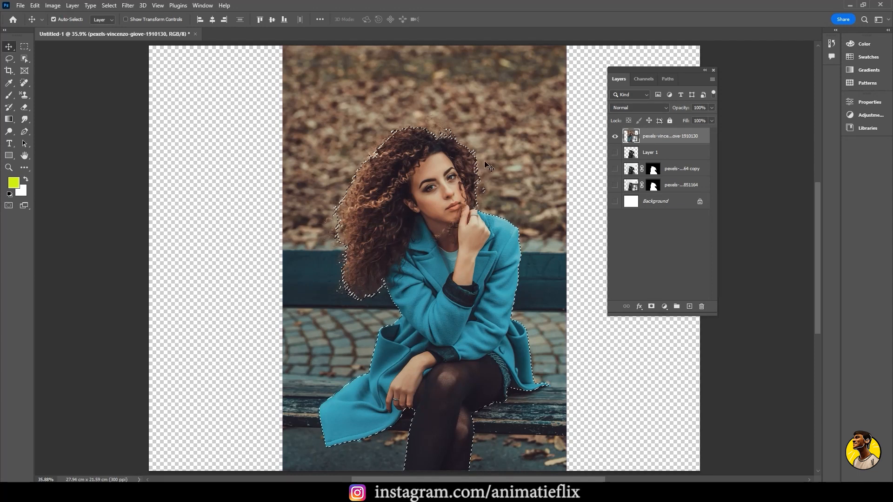
left_click(651, 307)
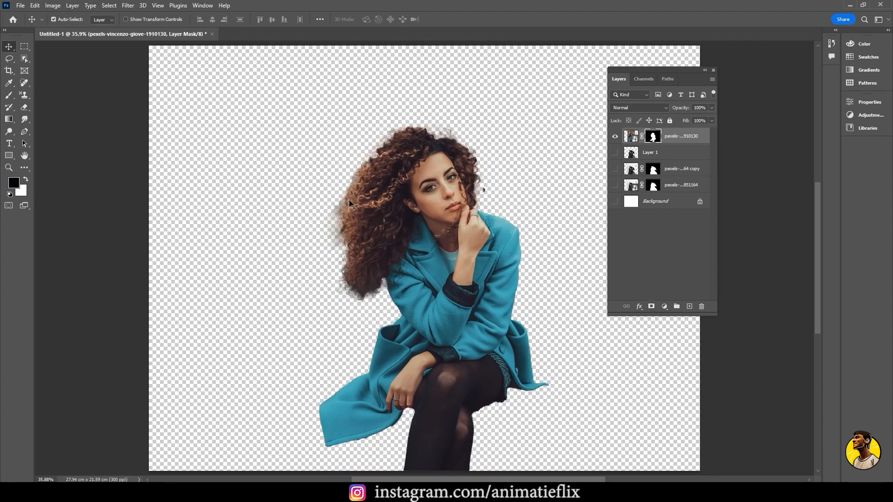
Open the woman's layer mask in Select and Mask with the Refine Edge Brush active
key("ctrl+alt+r")
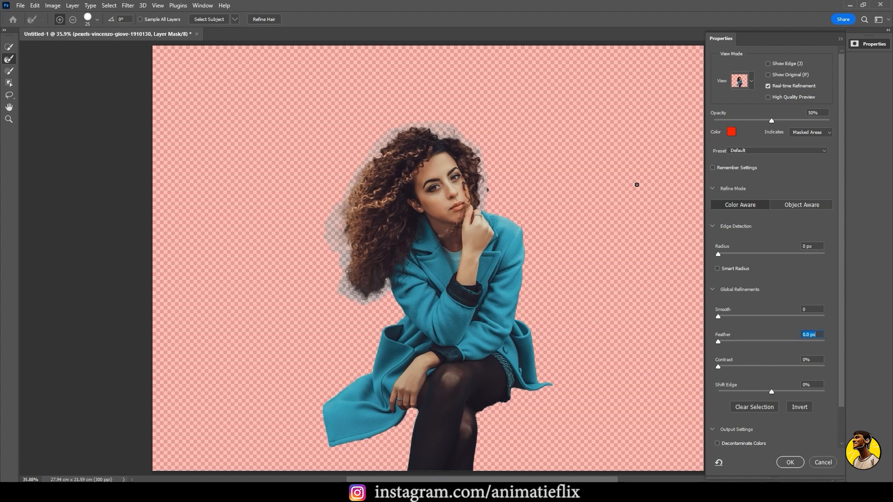
left_click(752, 82)
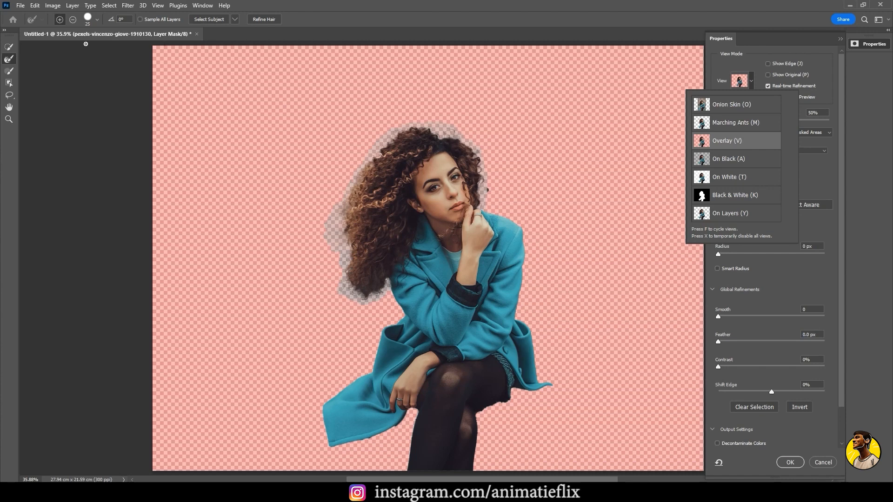
left_click(9, 67)
Brush the Refine Edge Brush over the stray dark spot beside the woman's hair, level with her cheek
scroll(446, 151, "up", 8)
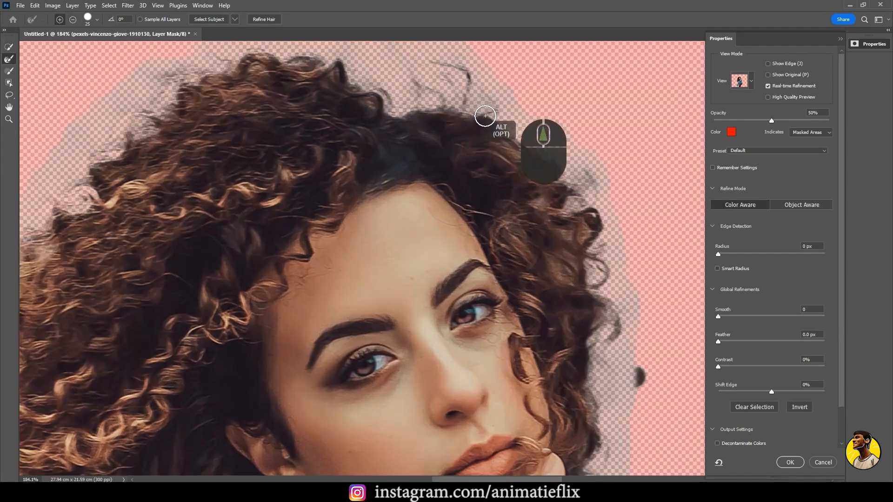
scroll(479, 135, "up", 4)
left_click_drag(470, 107, 447, 162)
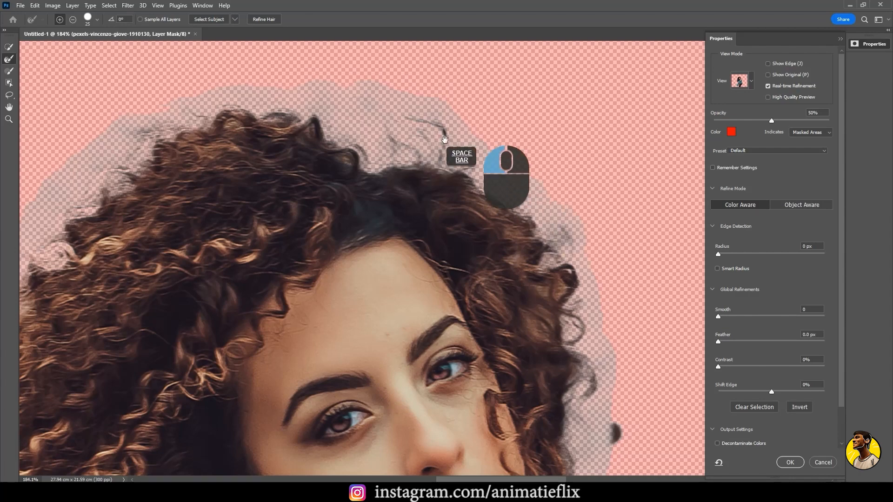
left_click_drag(502, 160, 472, 109)
left_click_drag(491, 293, 478, 305)
mouse_move(466, 241)
left_mouse_down()
mouse_move(492, 254)
mouse_move(492, 149)
mouse_move(477, 64)
left_mouse_up()
left_click_drag(421, 428, 406, 253)
Brush the Refine Edge Brush along the jagged underside of the thigh, from the shorts' hem to the back of the knee
scroll(406, 252, "down", 3)
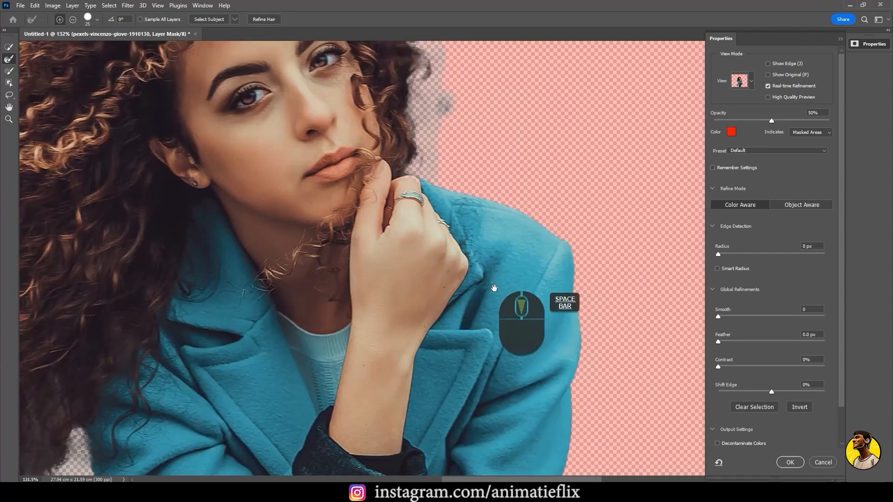
left_click_drag(372, 298, 478, 127)
left_click_drag(340, 363, 355, 79)
left_click_drag(552, 343, 438, 135)
scroll(430, 219, "up", 3)
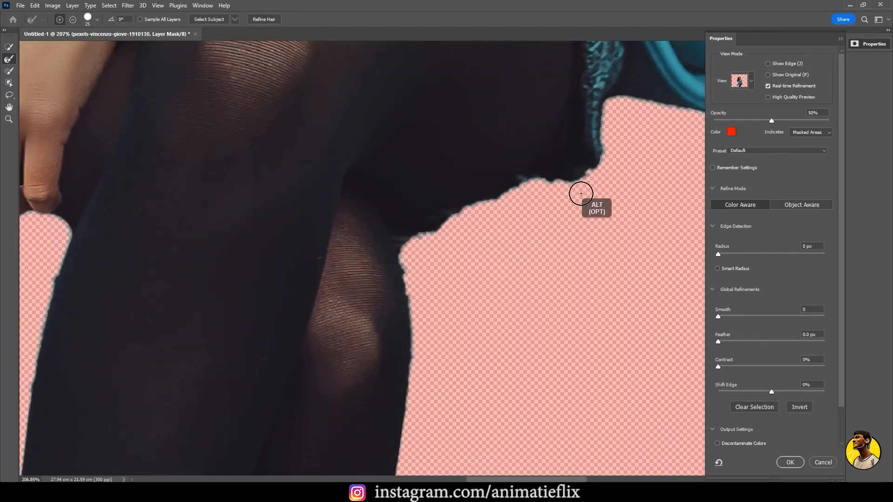
mouse_move(578, 191)
left_mouse_down()
mouse_move(516, 195)
mouse_move(433, 239)
mouse_move(413, 265)
mouse_move(420, 295)
mouse_move(461, 298)
left_mouse_up()
scroll(461, 297, "down", 5)
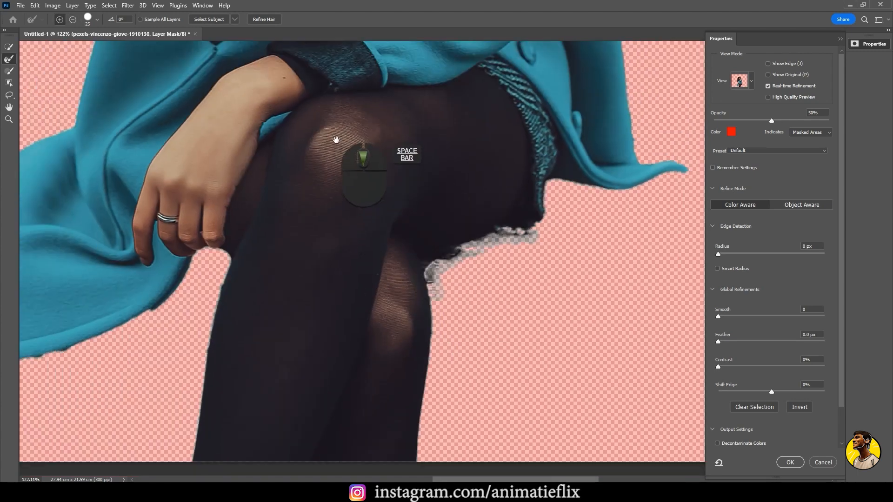
Brush the Refine Edge Brush along the lower hem of the hanging coat flap up to the woman's hand
left_click_drag(336, 139, 507, 105)
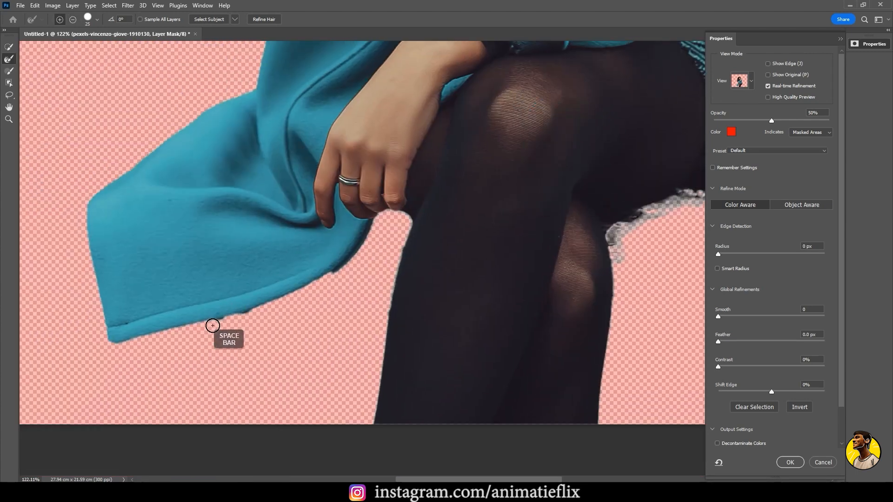
mouse_move(213, 324)
left_mouse_down()
mouse_move(329, 287)
mouse_move(374, 231)
left_mouse_up()
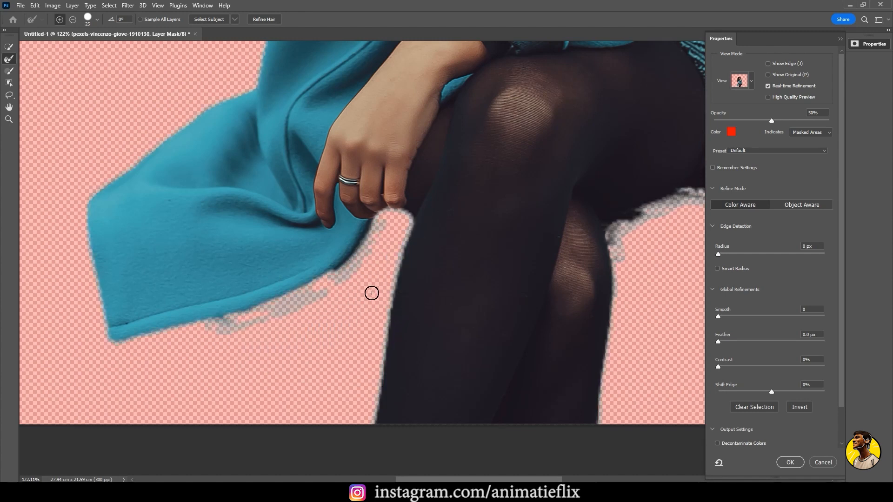
scroll(352, 287, "down", 3)
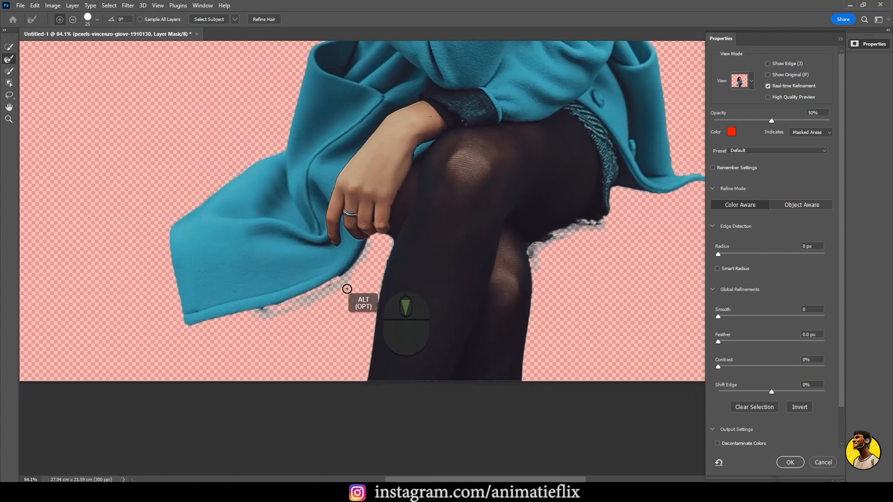
left_click_drag(376, 233, 326, 309)
Turn on Decontaminate Colors for the woman's mask and check its effect on the curly hair edge
left_click_drag(400, 214, 399, 254)
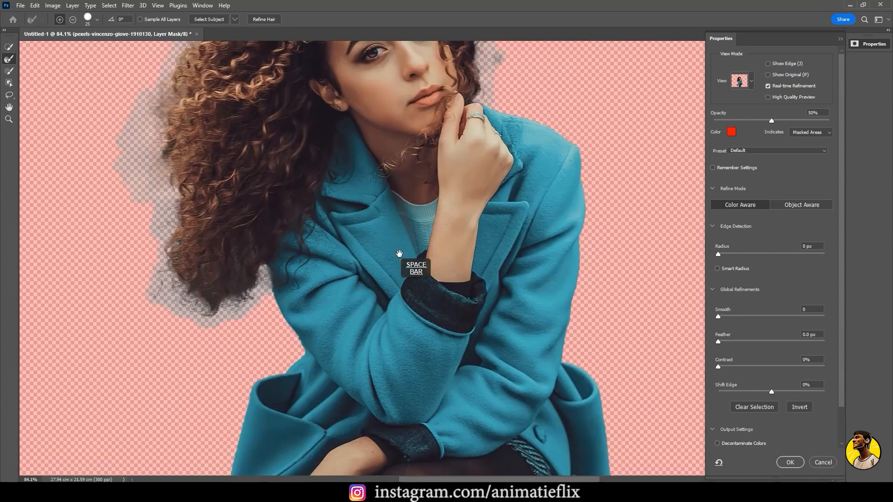
left_click(810, 309)
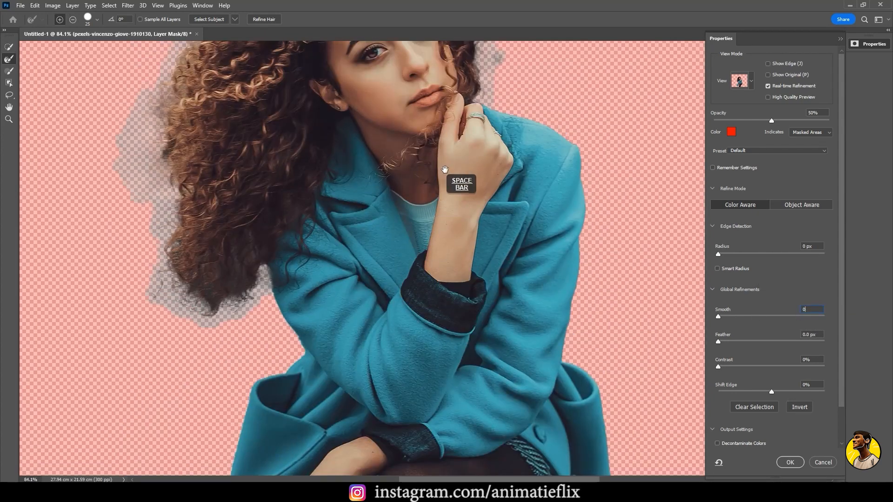
left_click_drag(445, 170, 421, 286)
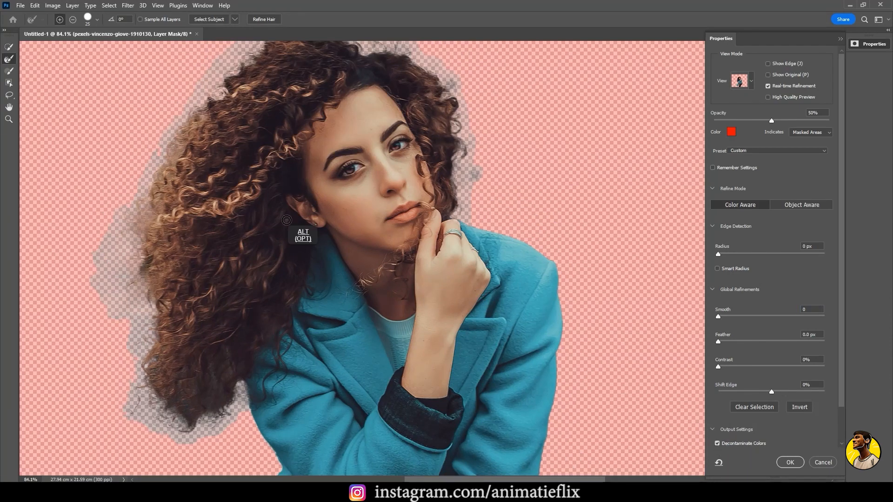
scroll(166, 158, "up", 2)
scroll(166, 158, "up", 2)
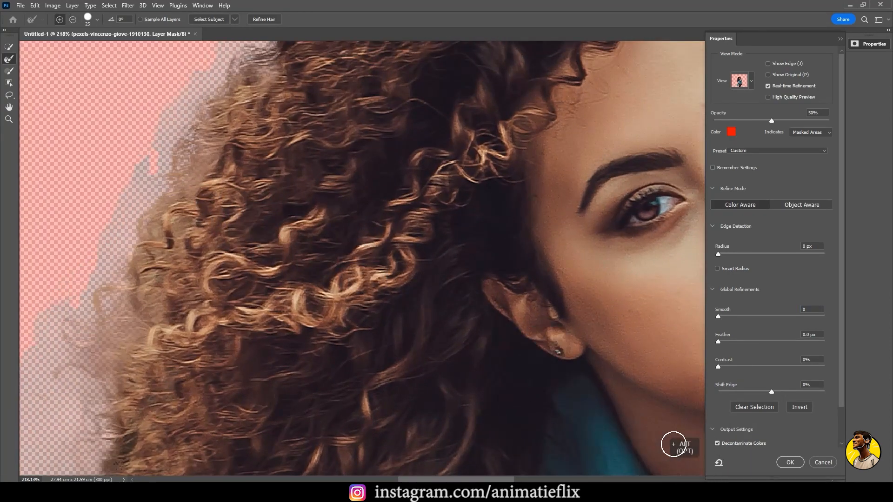
left_click(717, 443)
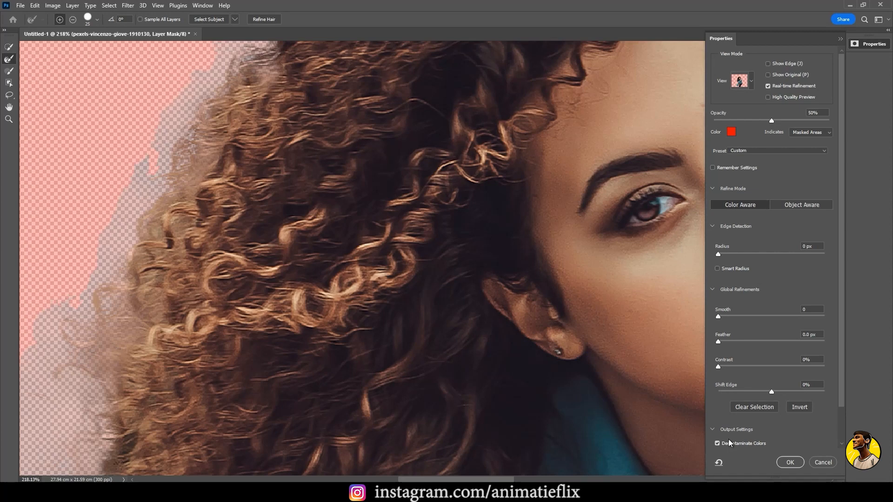
Keep the Custom refinement preset and apply the refinement, outputting the woman's cutout as a new masked layer
left_click(751, 151)
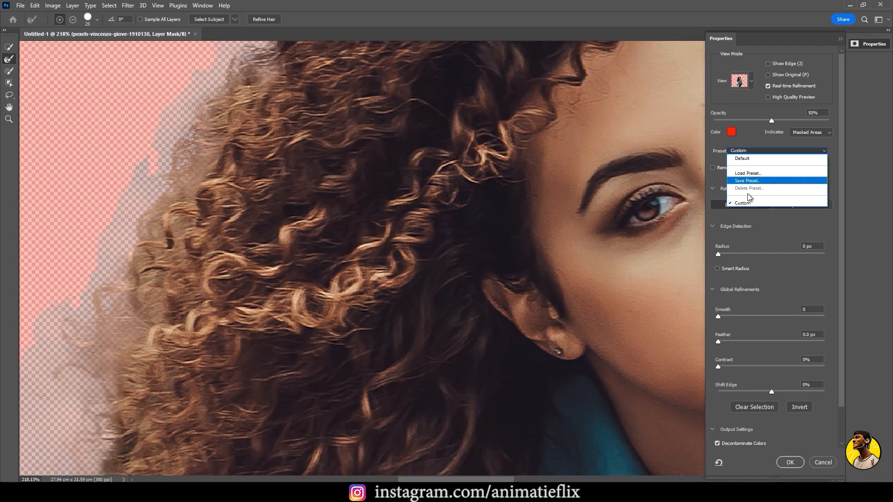
left_click(761, 144)
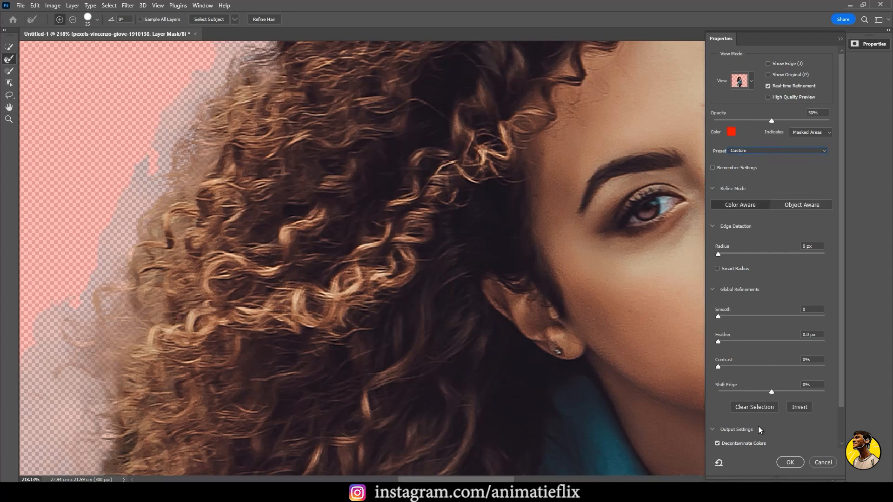
left_click(797, 467)
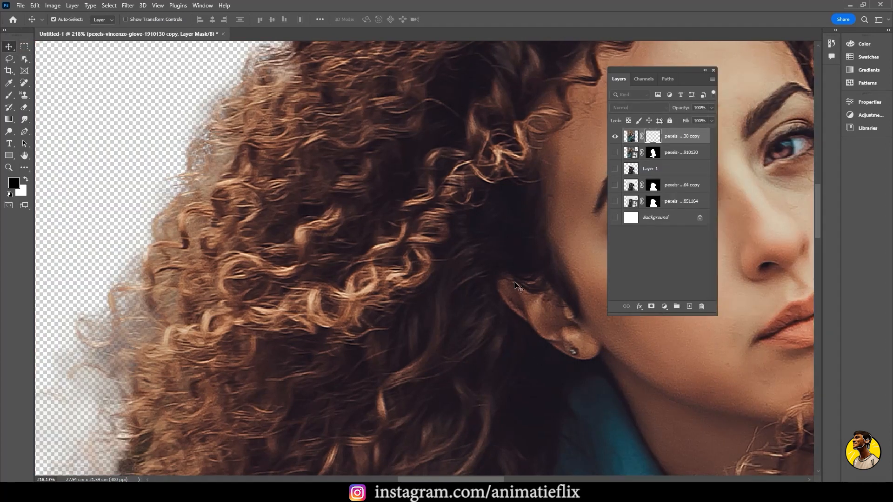
key("ctrl+0")
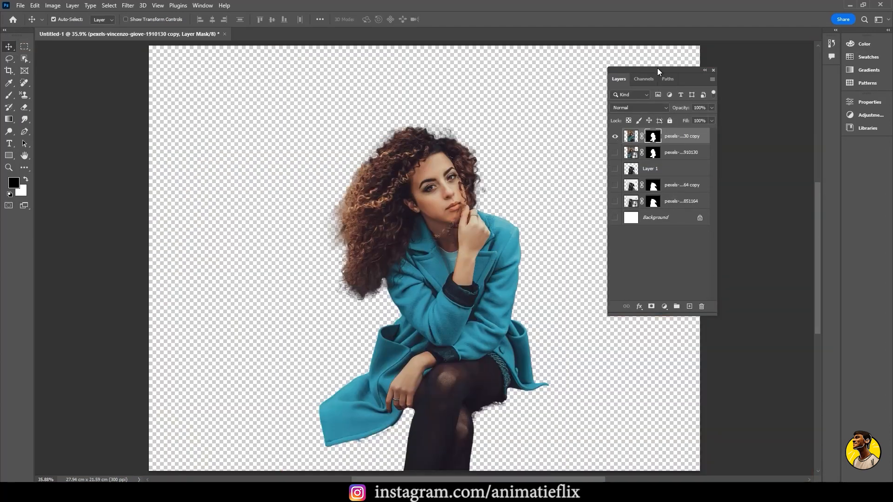
Add a new empty layer and move it directly above the Background layer, beneath all the cutout layers
left_click_drag(657, 68, 654, 69)
key("space")
left_click_drag(496, 159, 494, 154)
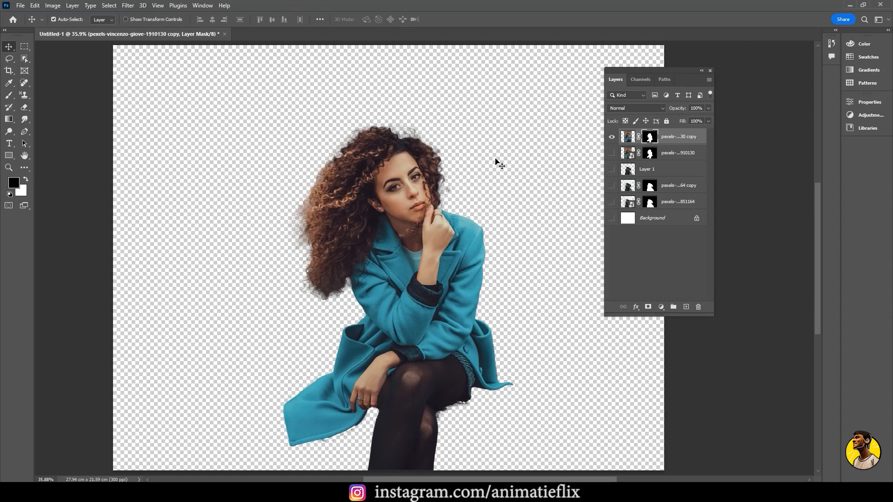
left_click_drag(648, 71, 603, 57)
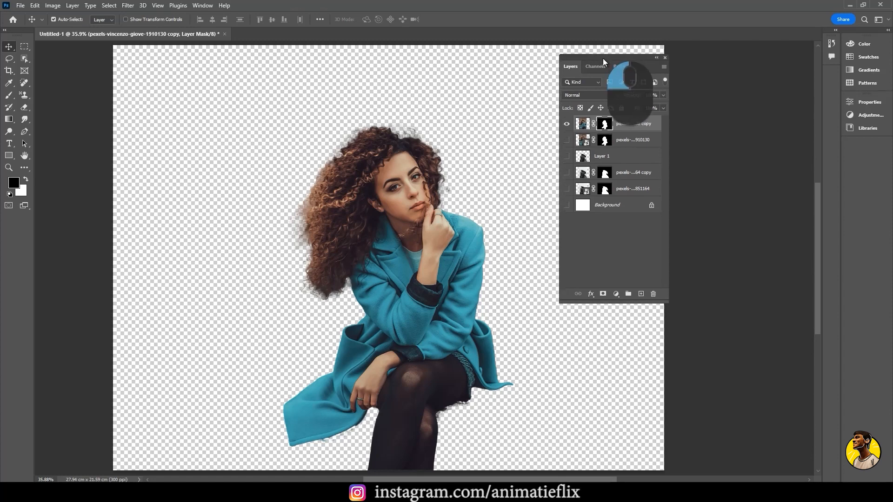
left_click(642, 294)
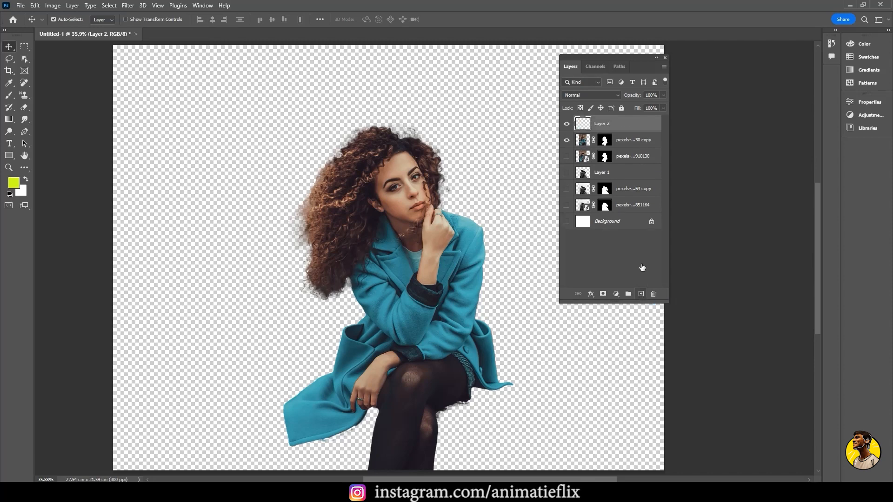
left_click_drag(624, 123, 632, 223)
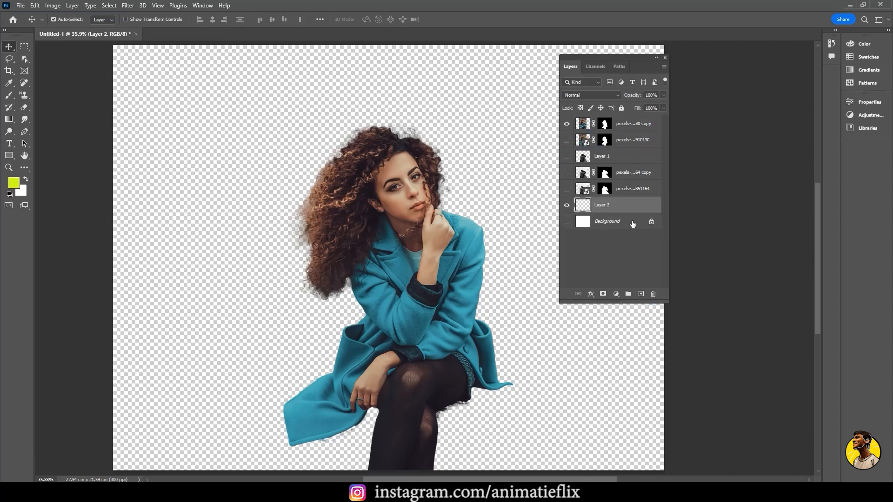
Set the foreground color to bright yellow (f6ff00) and fill the new empty layer with it
left_click(15, 186)
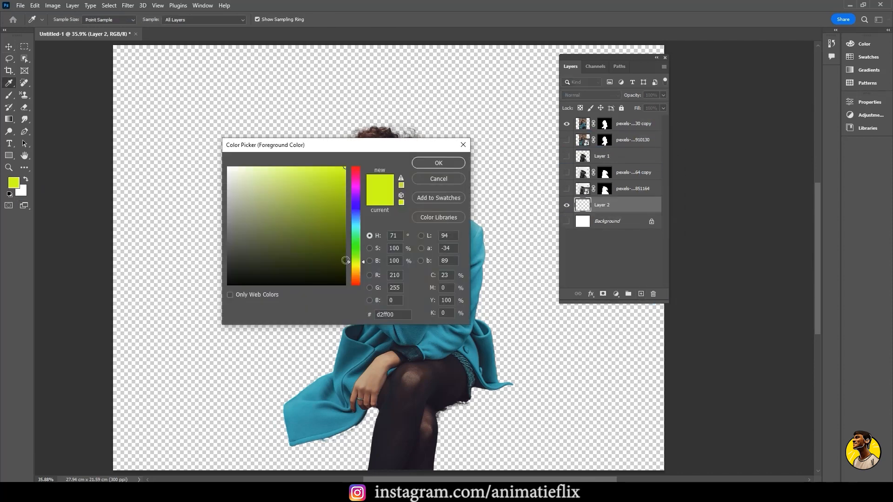
left_click(355, 269)
left_click_drag(355, 269, 356, 264)
left_click(342, 168)
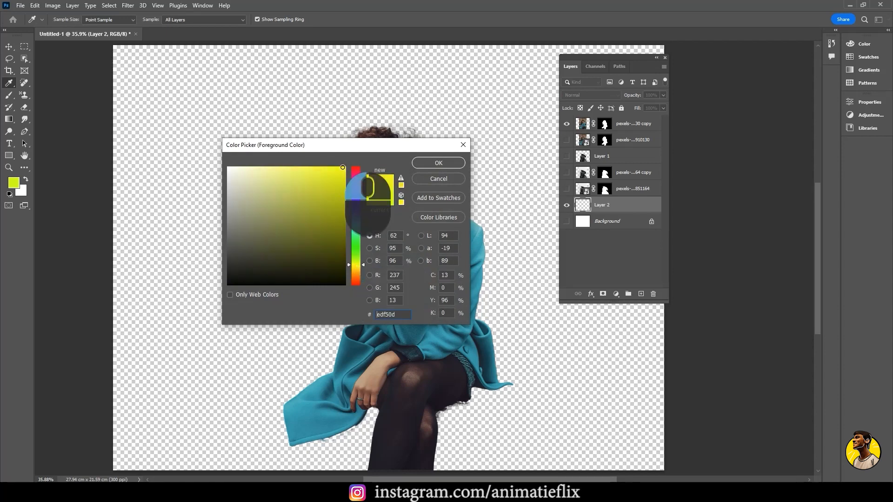
left_click(451, 165)
key("alt+BackSpace")
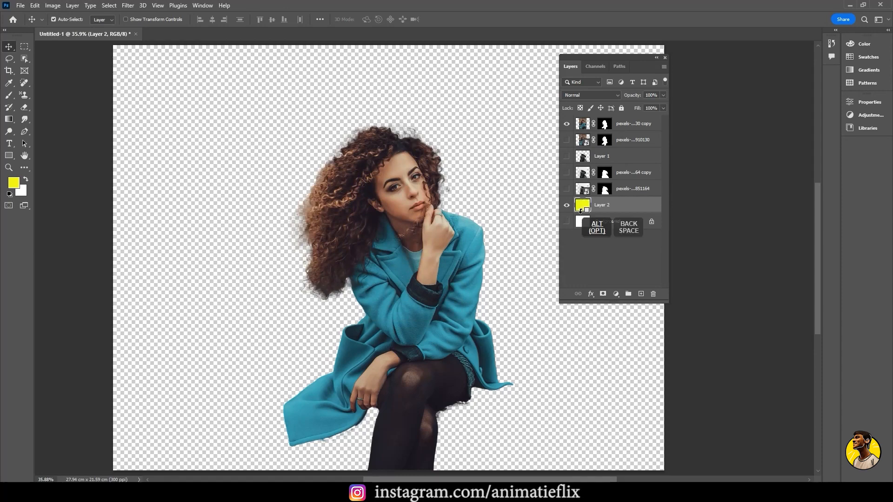
Examine the woman's curly hair edges up close and the whole cutout against the yellow background
scroll(448, 137, "up", 10)
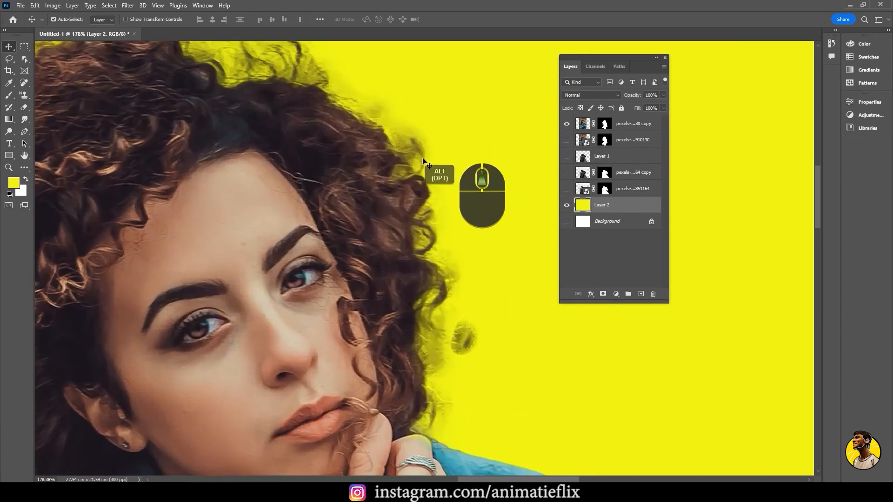
left_click_drag(390, 106, 482, 197)
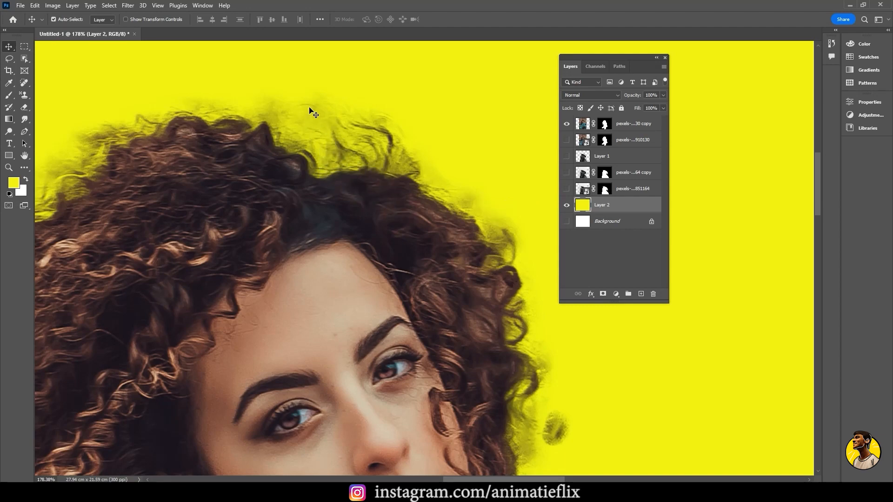
left_click_drag(225, 155, 409, 122)
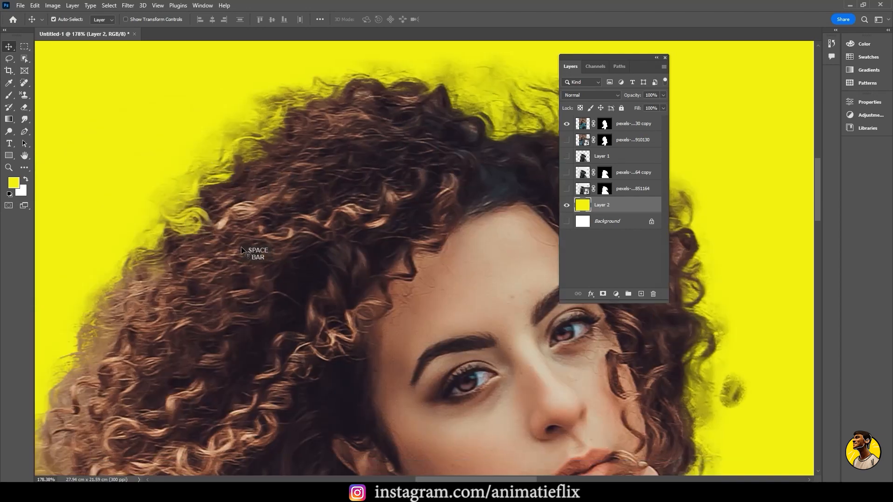
left_click_drag(255, 249, 339, 130)
left_click_drag(238, 245, 289, 169)
key("ctrl+0")
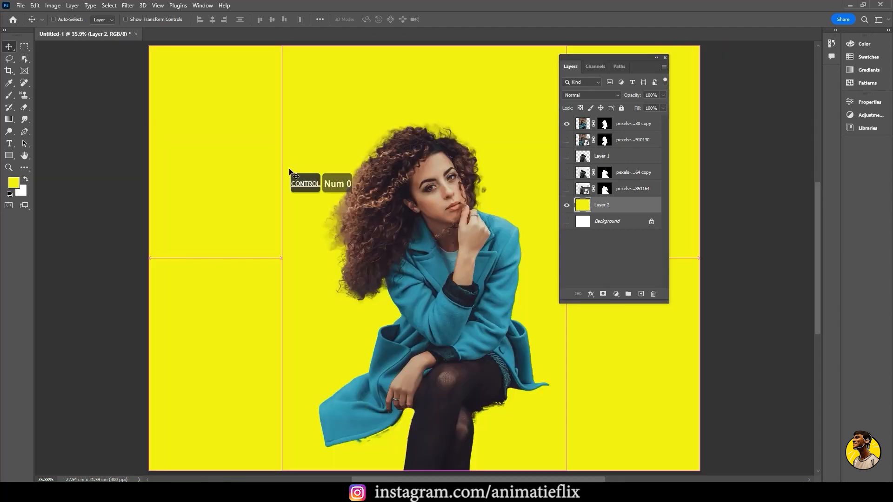
scroll(409, 272, "down", 1)
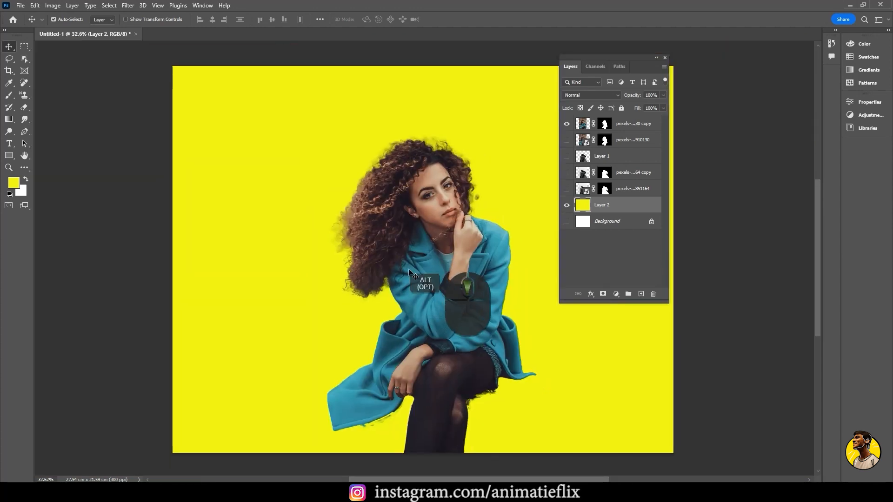
key("ctrl")
key("ctrl+0")
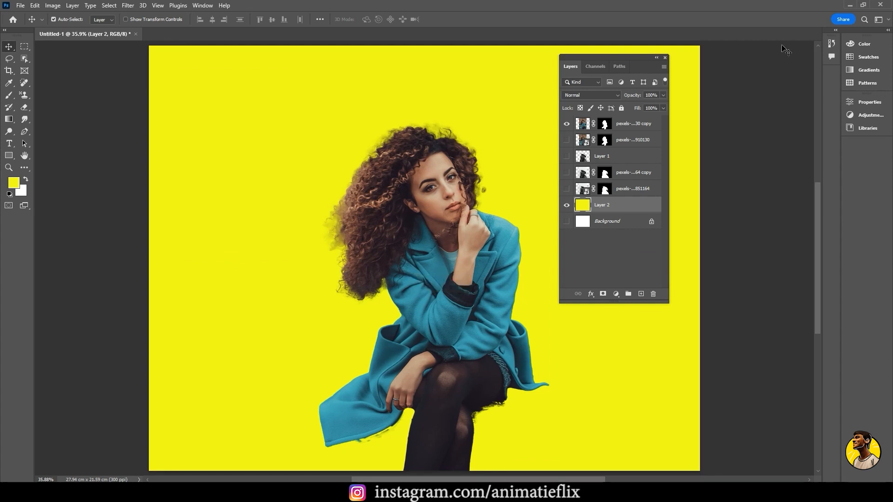
Close the floating Layers panel to clear the view of the canvas
left_click(665, 57)
key("space")
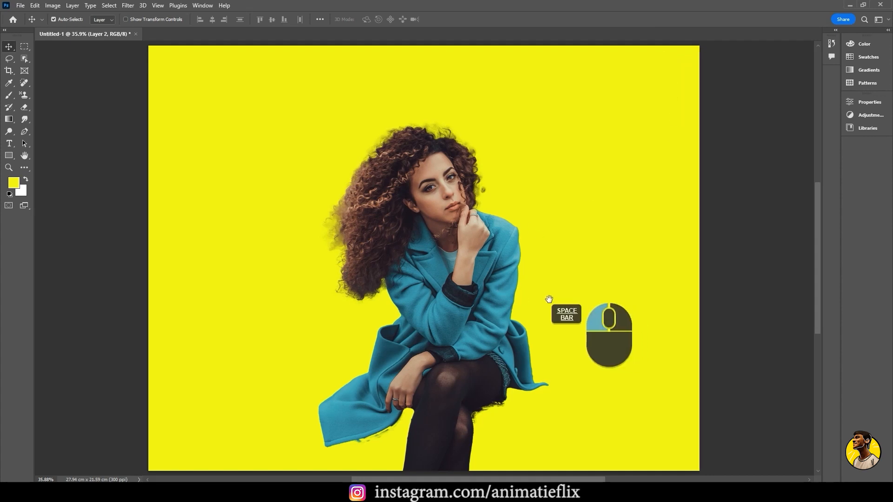
left_click_drag(548, 300, 534, 307)
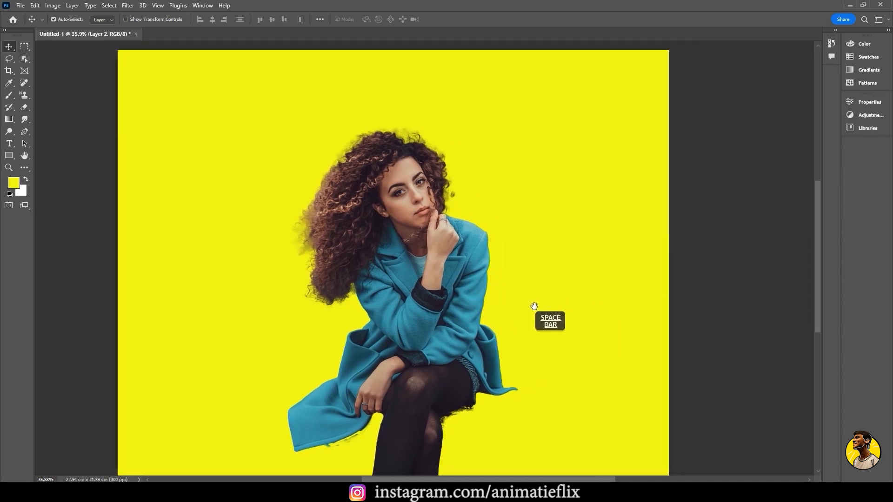
Crop the canvas closely around the woman to a portrait of about 12.4 × 18.8 cm, deleting the cropped pixels, and return to the Move tool
left_click(13, 76)
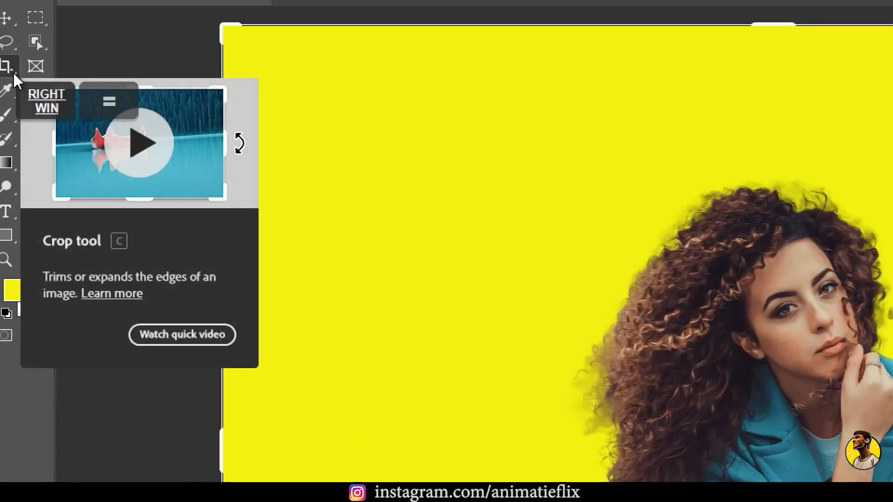
left_click(4, 65)
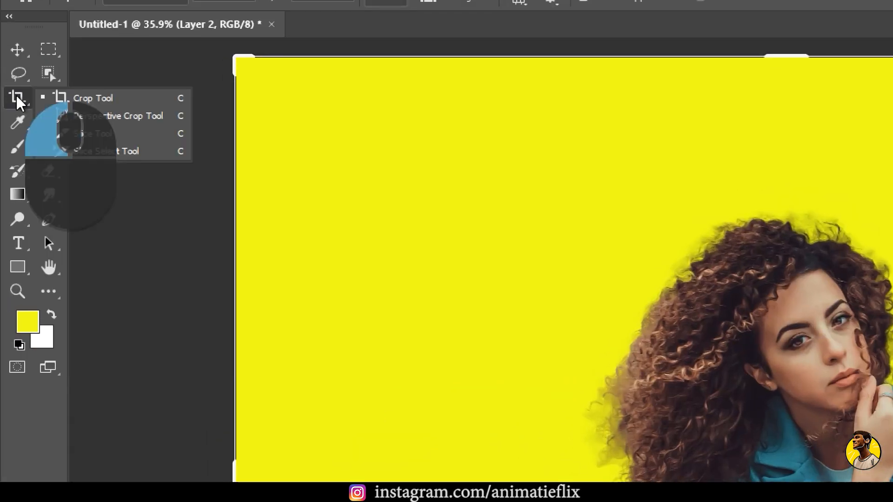
left_click(134, 99)
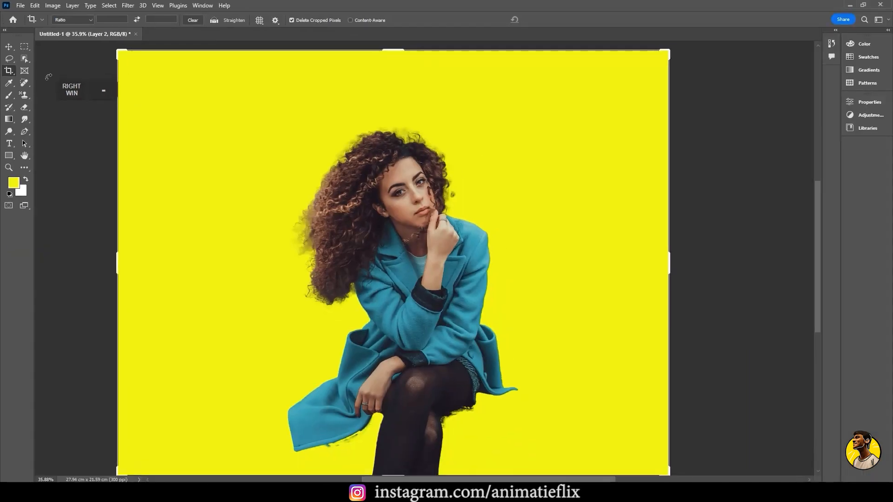
left_click(23, 141)
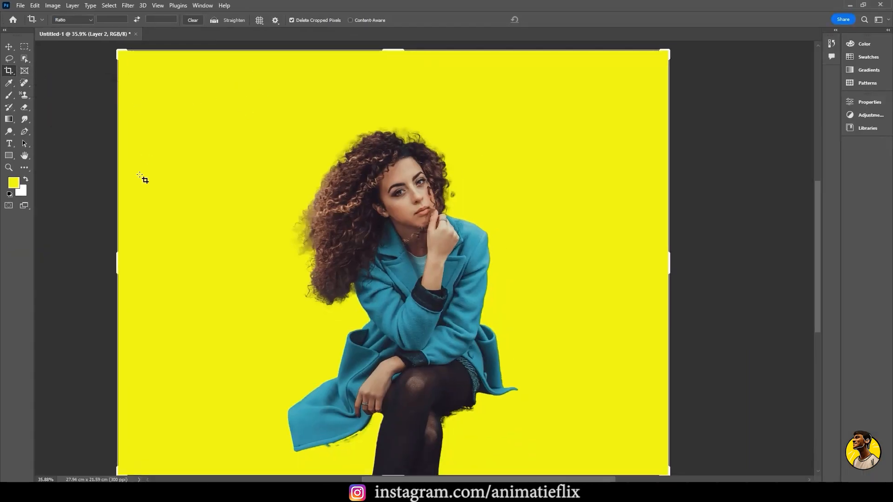
left_click_drag(117, 261, 198, 285)
left_click_drag(588, 267, 517, 267)
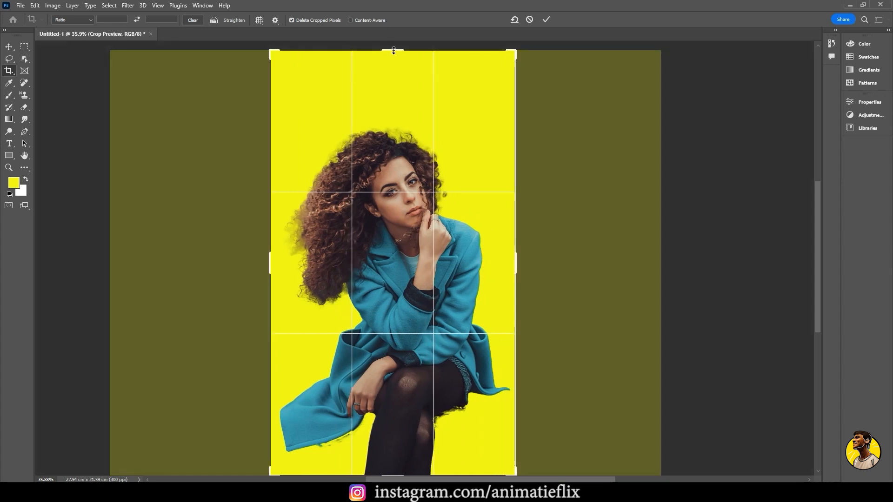
left_click_drag(393, 49, 394, 87)
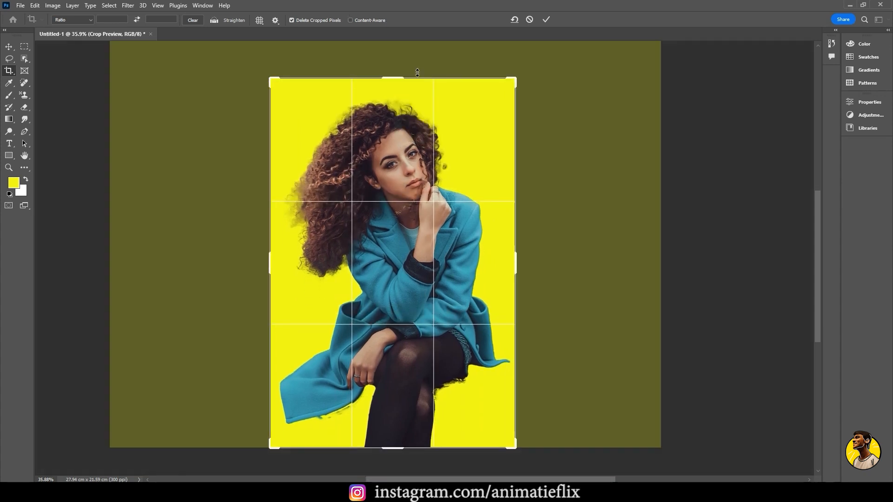
left_click(545, 20)
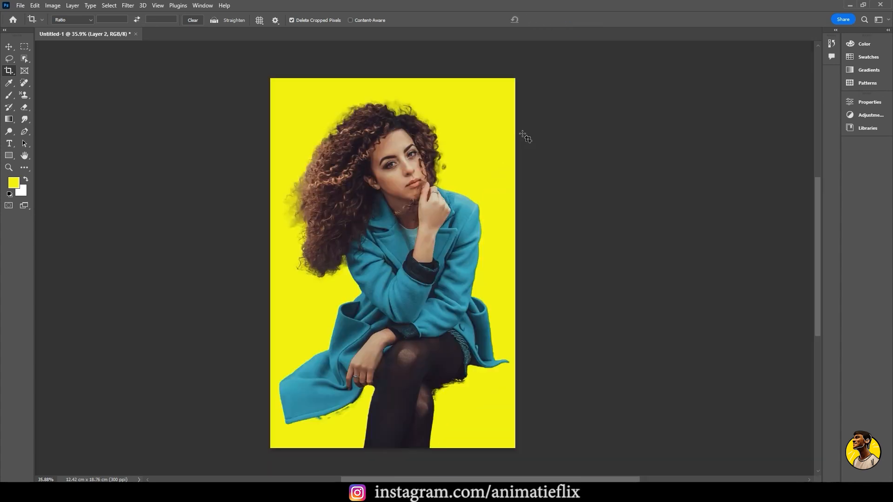
left_click(8, 47)
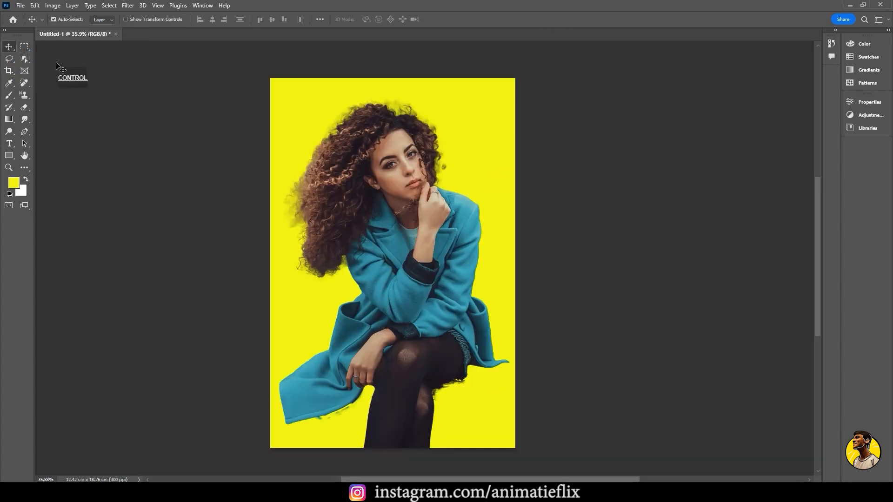
Examine the cropped cutout's hair, face, shoulder and coat sleeve edges up close, and review the full composition
key("ctrl+0")
key("ctrl+minus")
key("ctrl+minus")
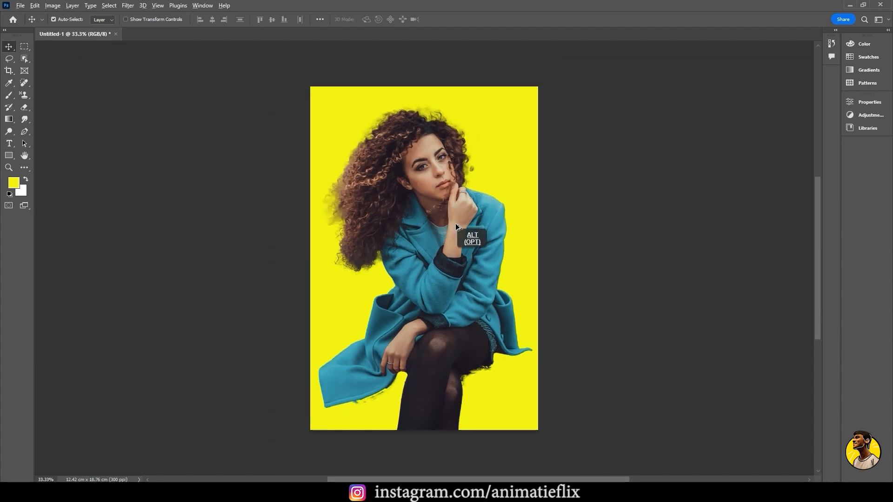
scroll(456, 227, "up", 1)
scroll(458, 228, "up", 5)
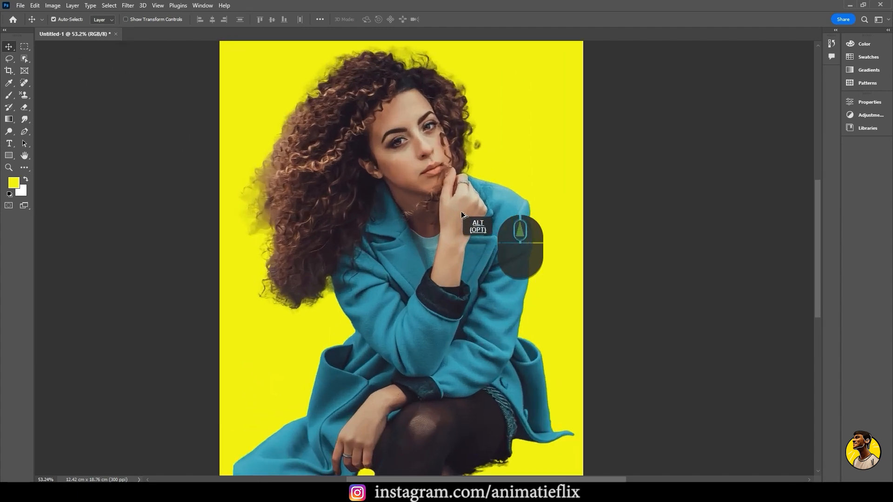
left_click_drag(392, 173, 399, 198)
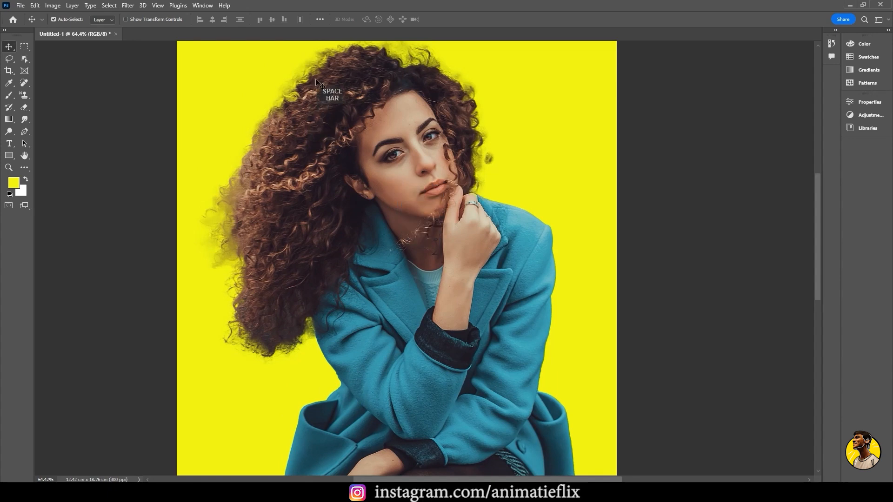
scroll(495, 163, "up", 3)
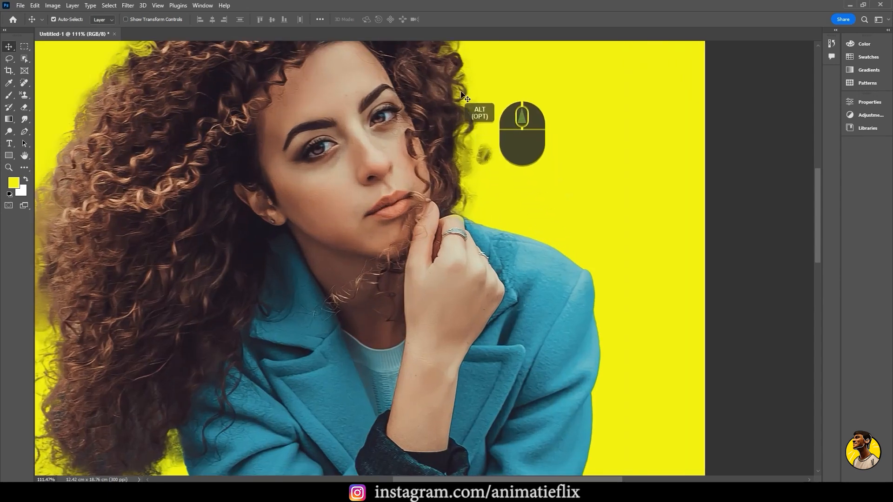
left_click_drag(449, 92, 416, 55)
left_click_drag(516, 270, 498, 223)
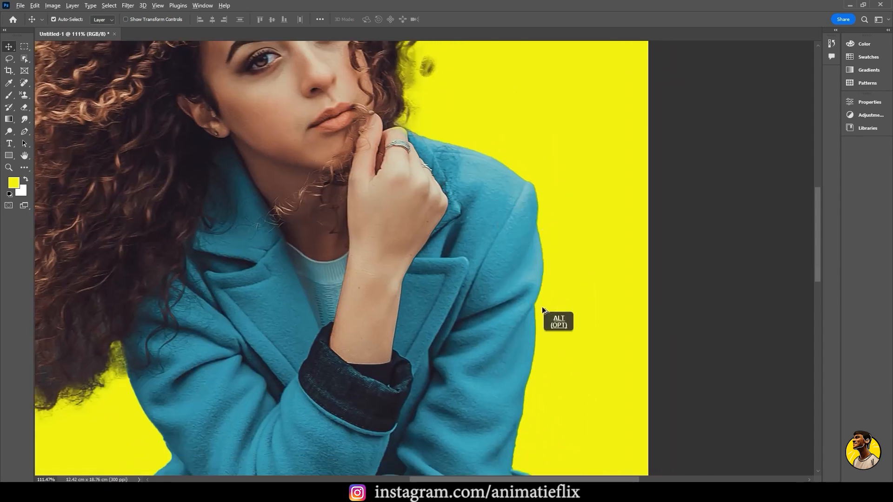
scroll(543, 307, "up", 4)
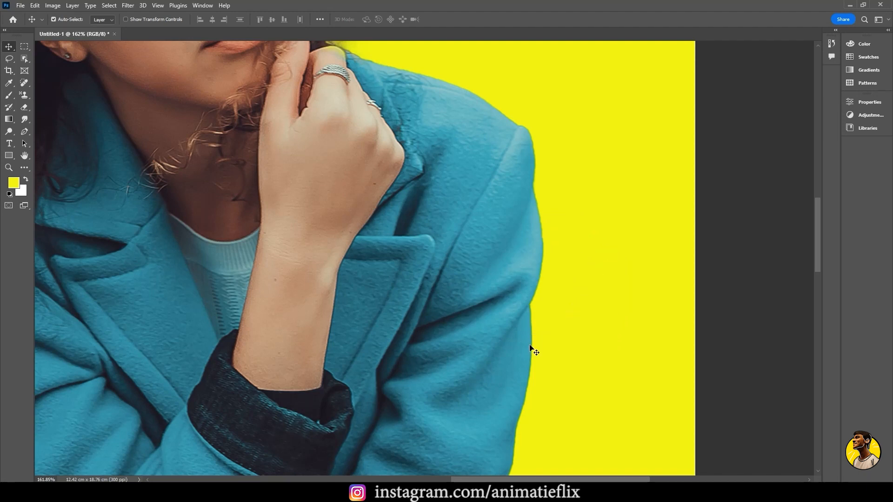
key("ctrl+KP_Subtract")
key("ctrl+KP_Subtract")
key("ctrl+KP_Subtract")
key("ctrl+KP_Subtract")
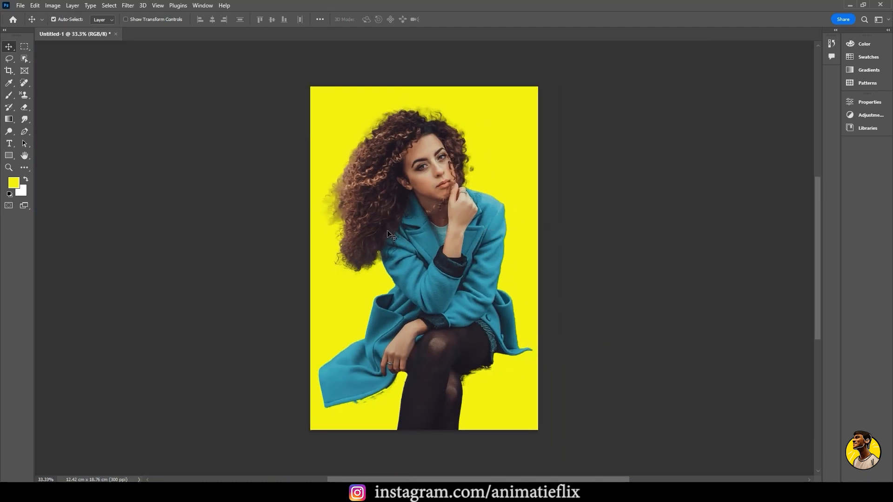
key("ctrl+KP_0")
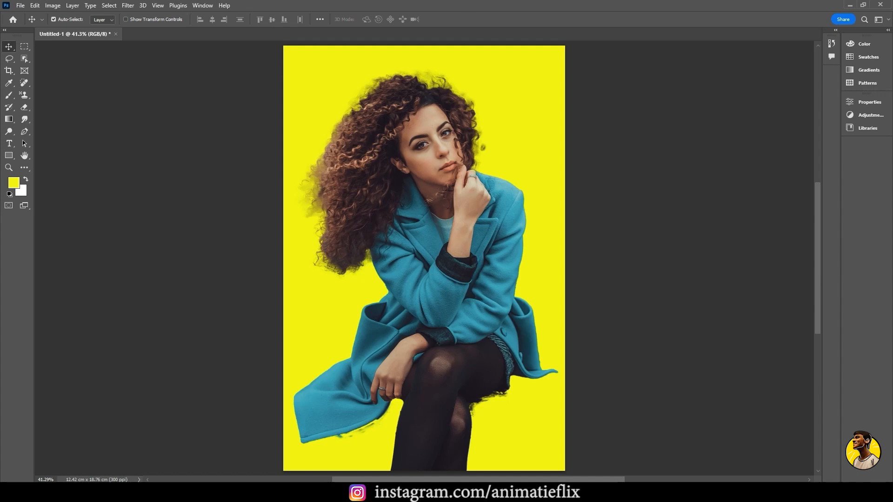
left_click(769, 493)
right_click(749, 476)
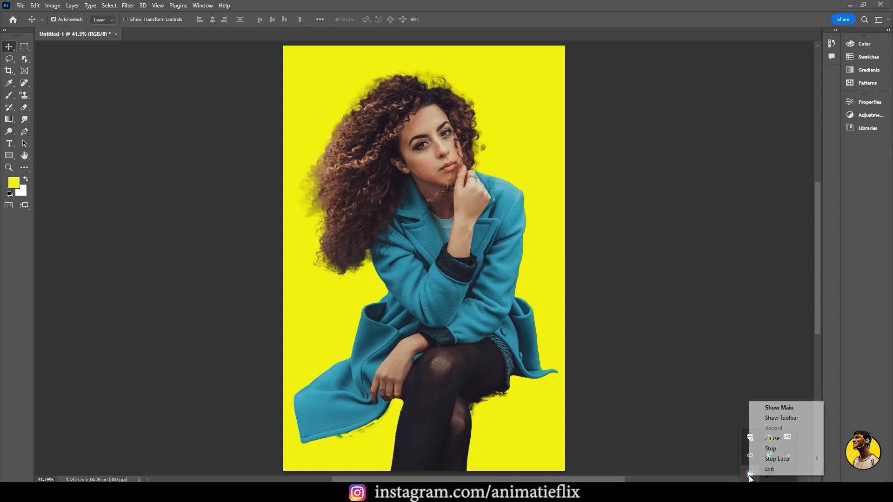
left_click(771, 449)
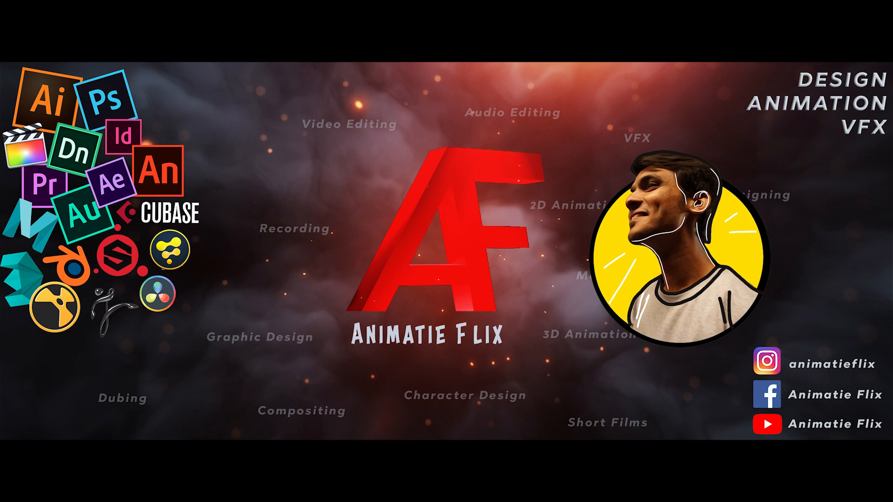